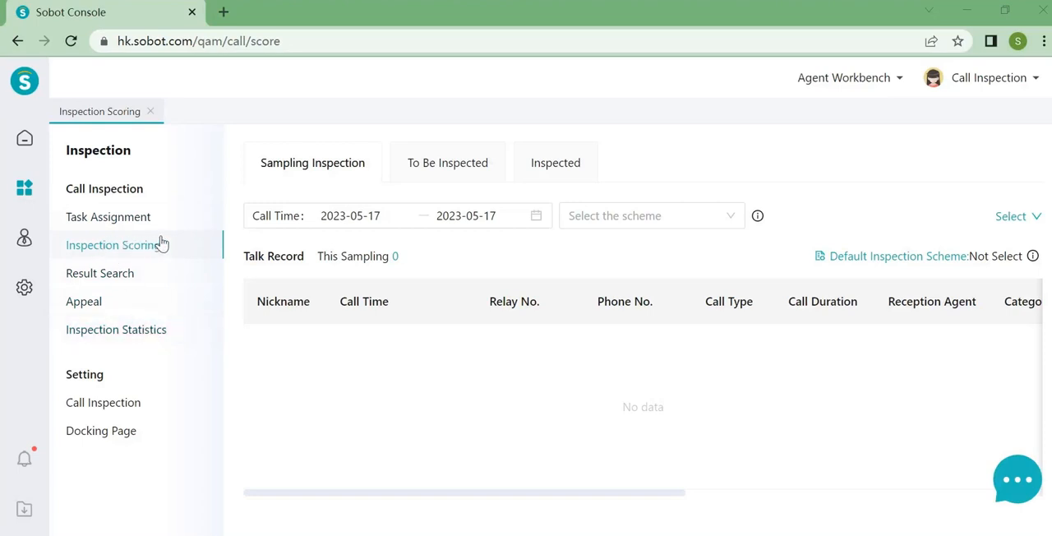
- View the call inspection Task Assignment page and return to Inspection Scoring
{"action": "left_click", "coordinate": [78, 221]}
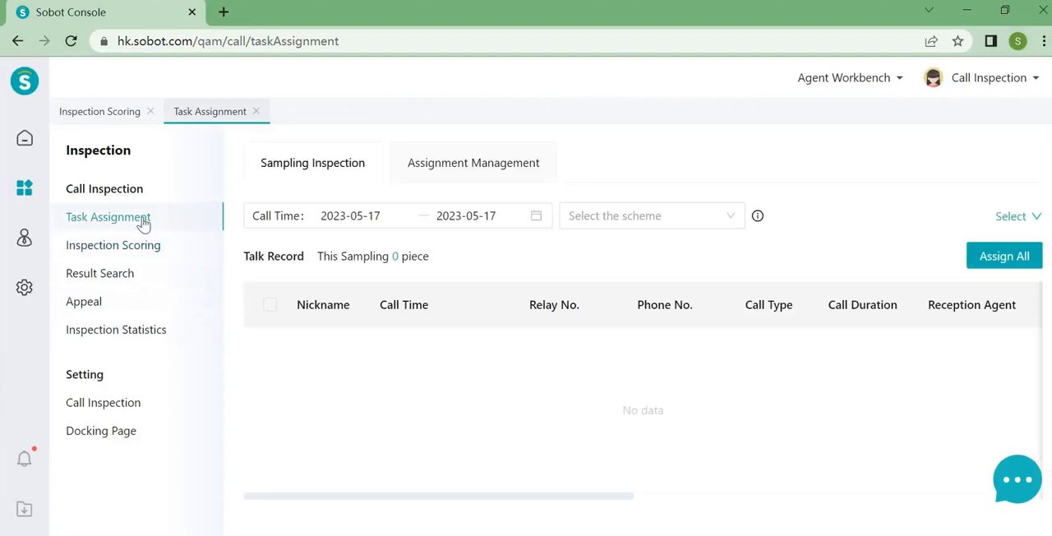
{"action": "left_click", "coordinate": [155, 259]}
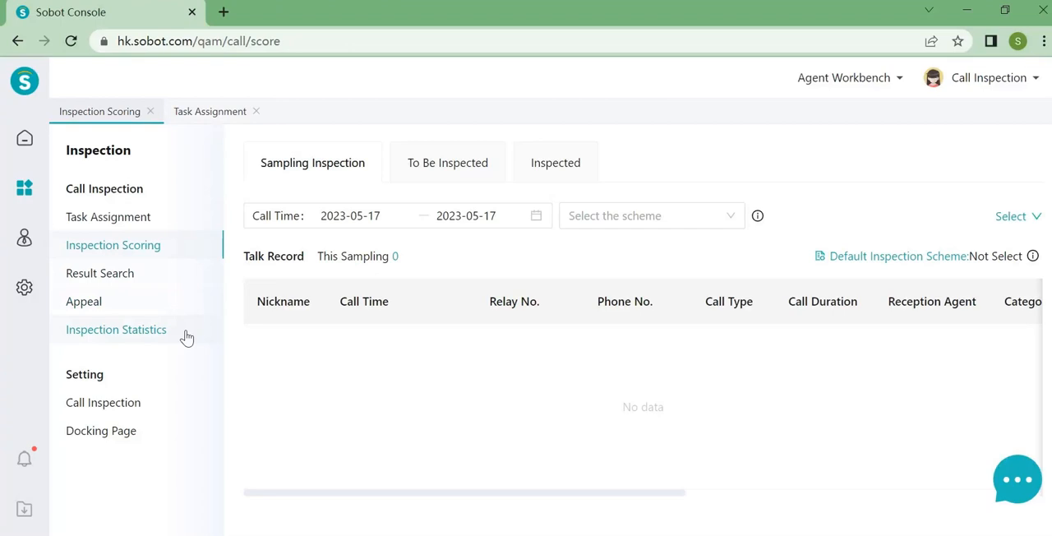
- Start a new inspection scheme in the Call Inspection settings and name it sobot2023
{"action": "left_click", "coordinate": [131, 408]}
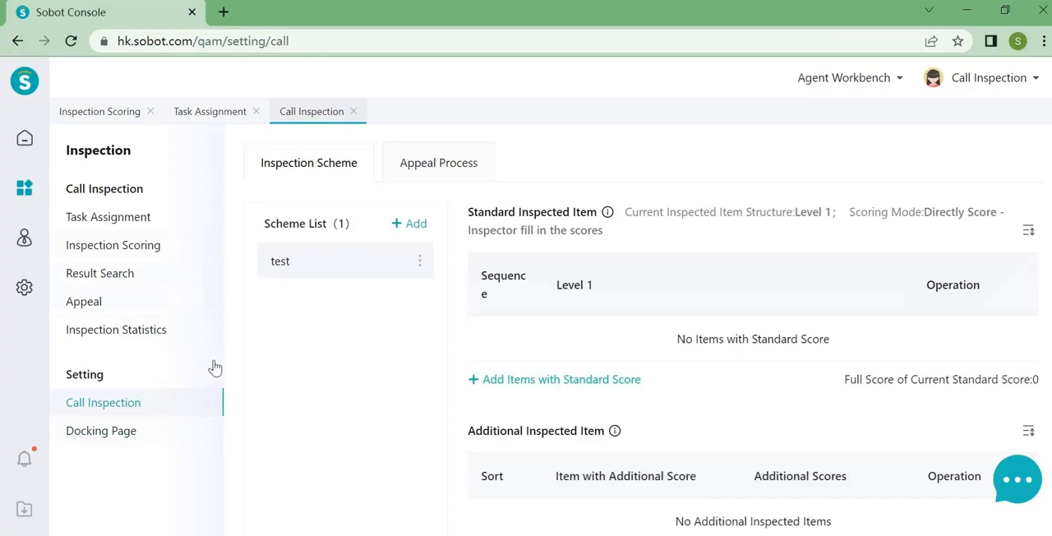
{"action": "left_click", "coordinate": [416, 225]}
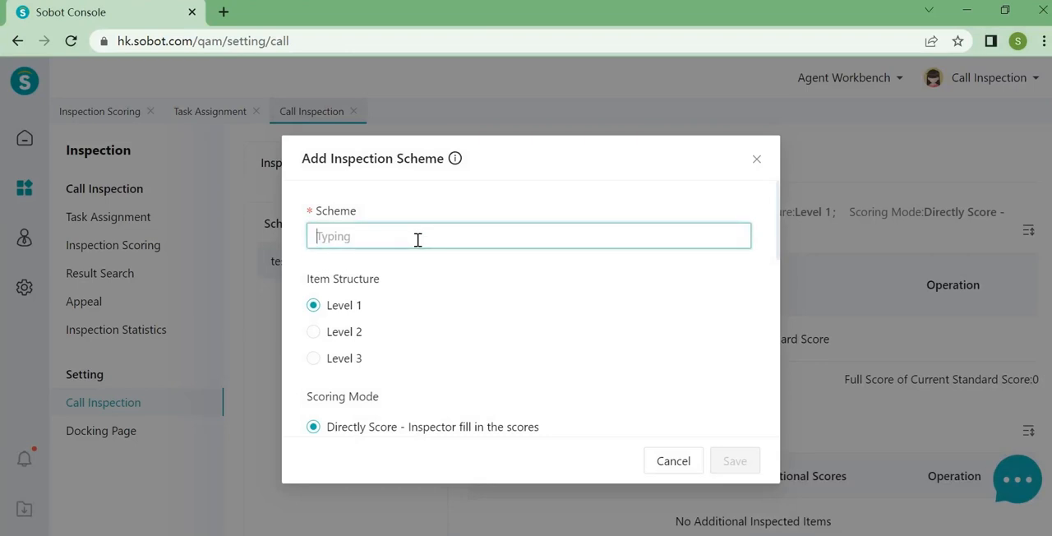
{"action": "type", "text": "sobot"}
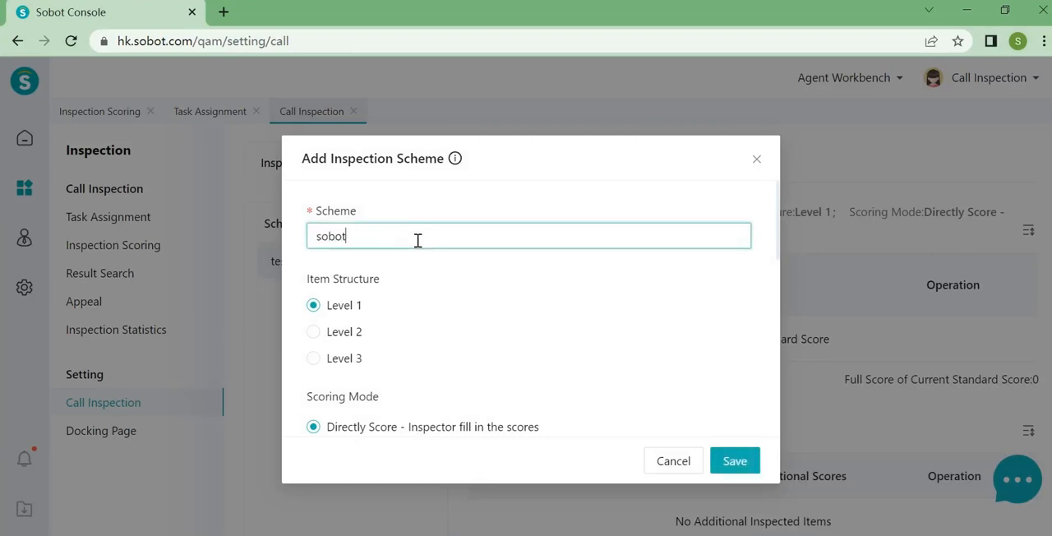
{"action": "type", "text": "2023"}
- Try the Level 2 and Level 3 item structures for the new scheme, and set it back to Level 1
{"action": "scroll", "coordinate": [392, 315], "scroll_direction": "down", "scroll_amount": 1}
{"action": "scroll", "coordinate": [392, 316], "scroll_direction": "up", "scroll_amount": 1}
{"action": "left_click", "coordinate": [336, 338]}
{"action": "left_click", "coordinate": [336, 338]}
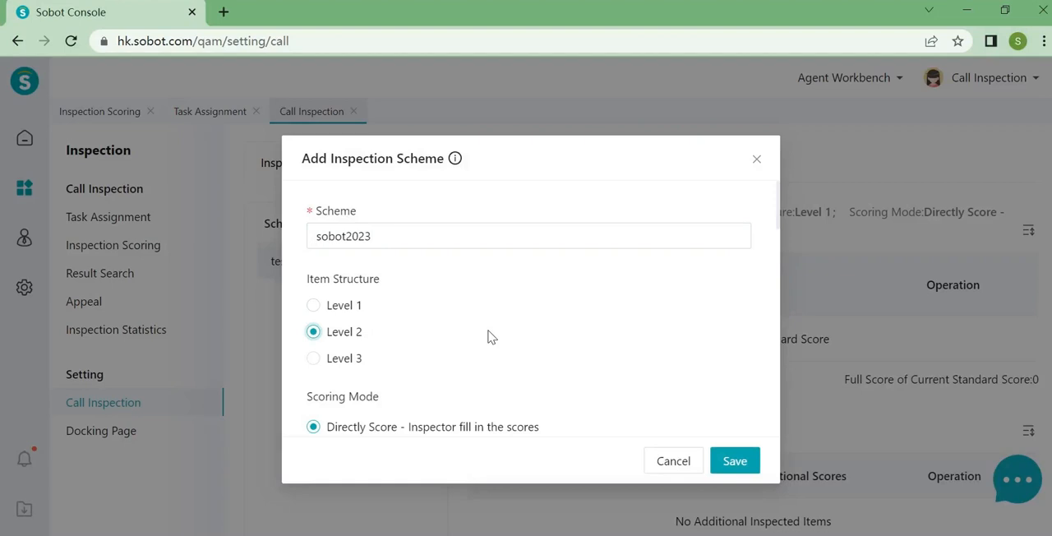
{"action": "left_click", "coordinate": [332, 359]}
{"action": "left_click", "coordinate": [361, 306]}
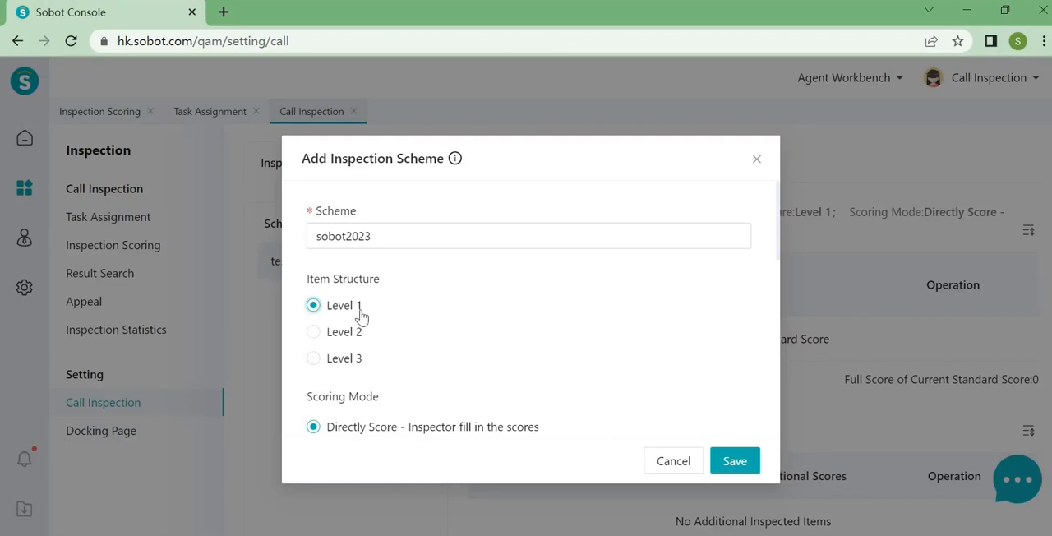
- Compare the scoring modes and save the new scheme with Directly Score kept as its mode
{"action": "scroll", "coordinate": [378, 346], "scroll_direction": "down", "scroll_amount": 3}
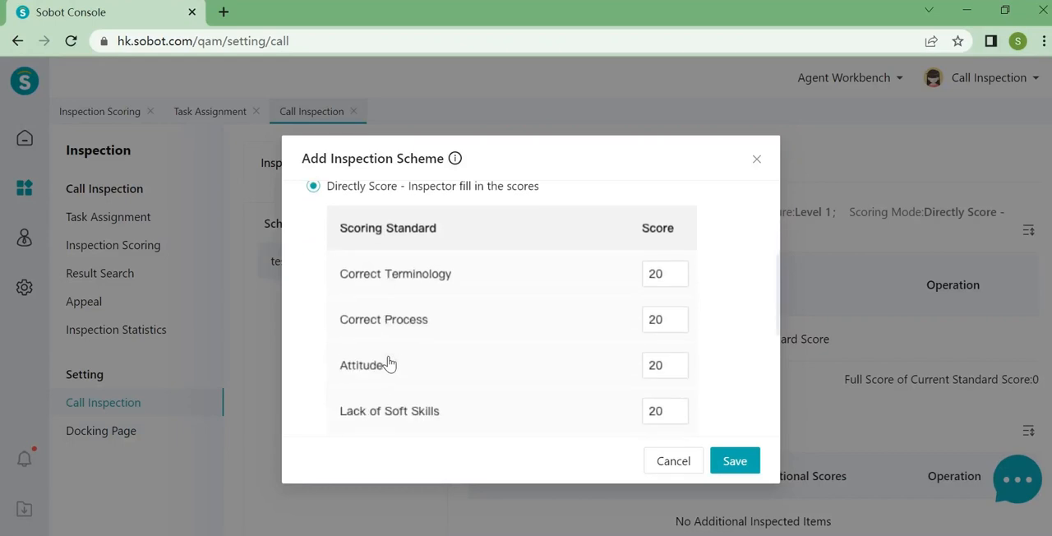
{"action": "scroll", "coordinate": [392, 364], "scroll_direction": "up", "scroll_amount": 1}
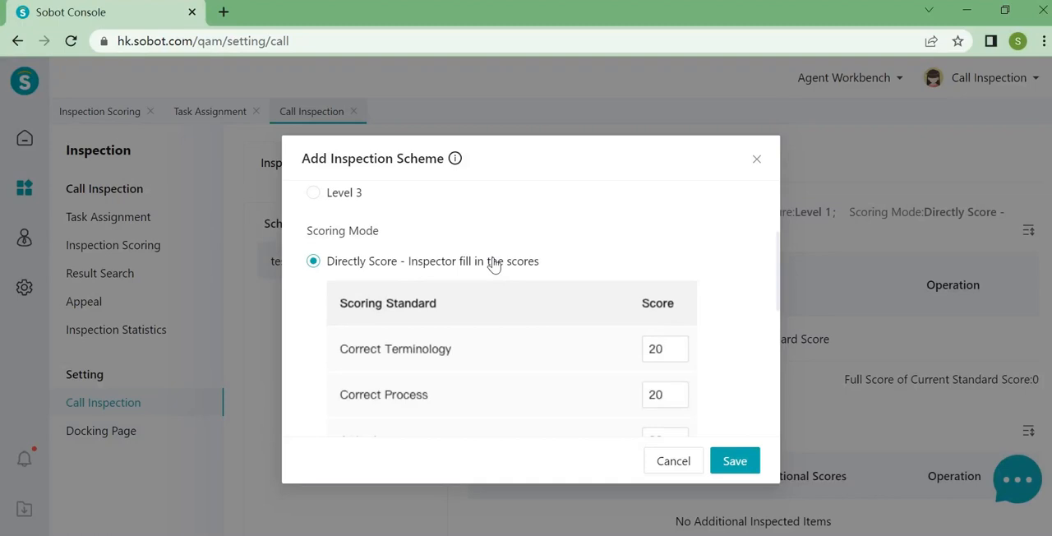
{"action": "scroll", "coordinate": [444, 304], "scroll_direction": "down", "scroll_amount": 3}
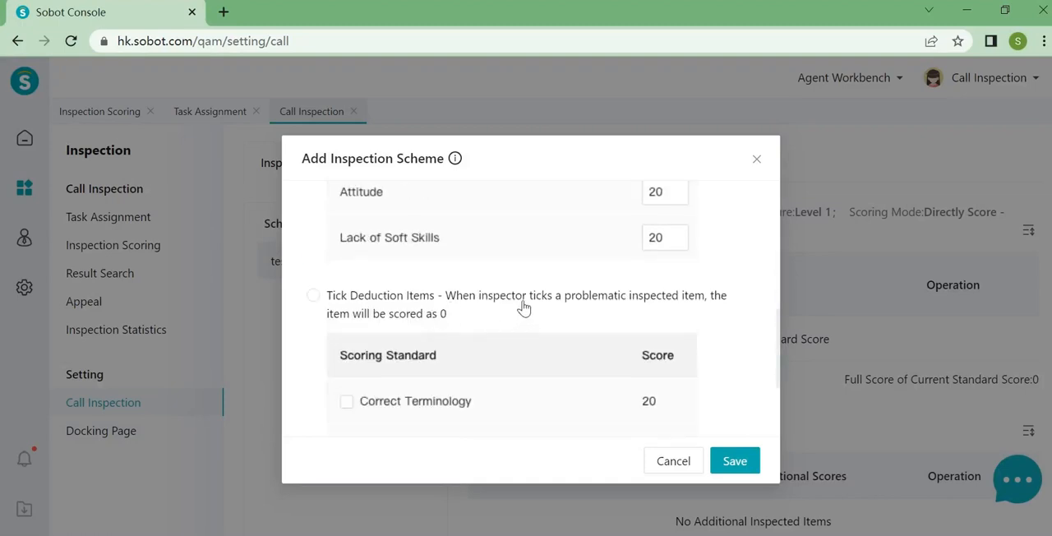
{"action": "scroll", "coordinate": [525, 307], "scroll_direction": "down", "scroll_amount": 1}
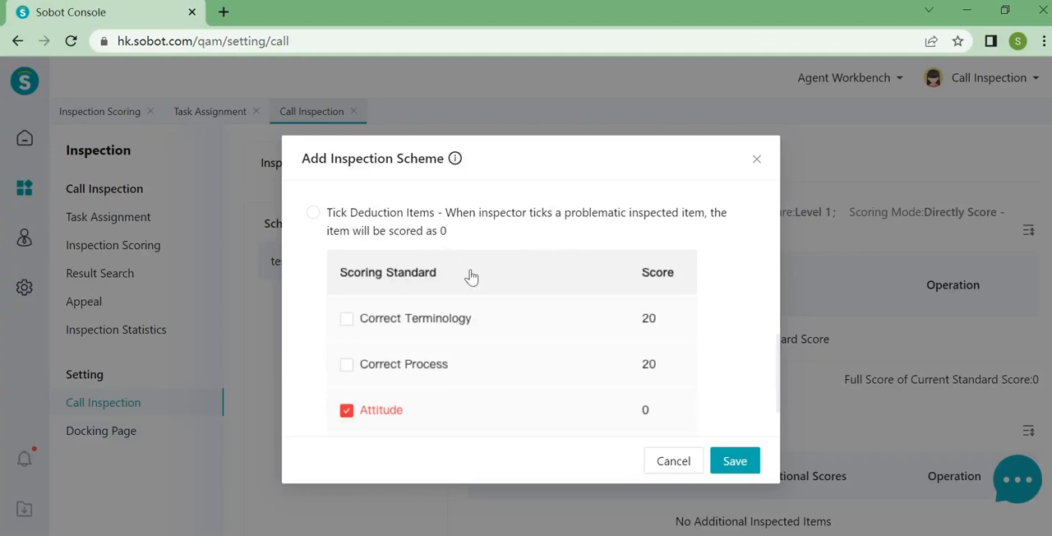
{"action": "scroll", "coordinate": [515, 386], "scroll_direction": "up", "scroll_amount": 5}
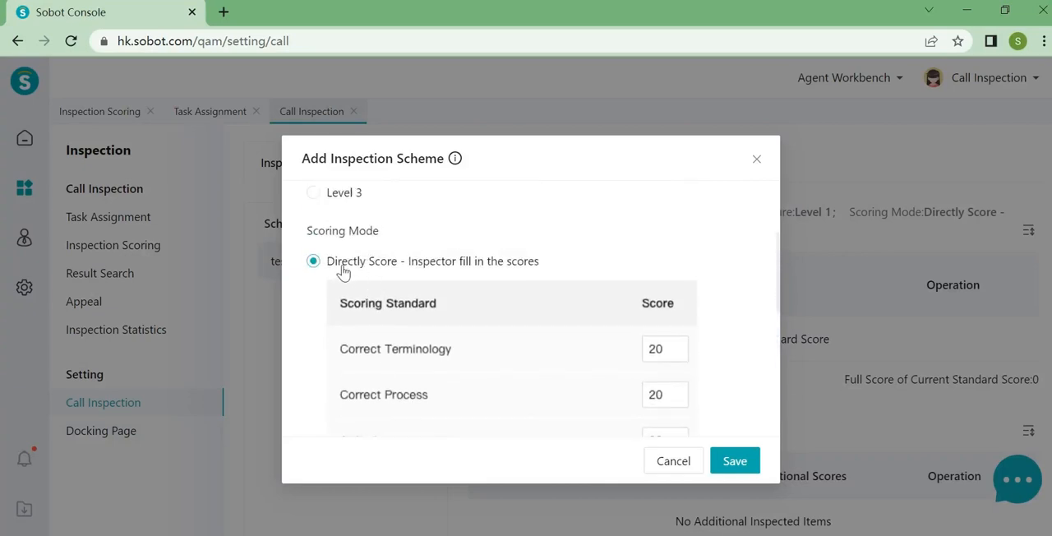
{"action": "scroll", "coordinate": [500, 370], "scroll_direction": "down", "scroll_amount": 5}
{"action": "left_click", "coordinate": [735, 461]}
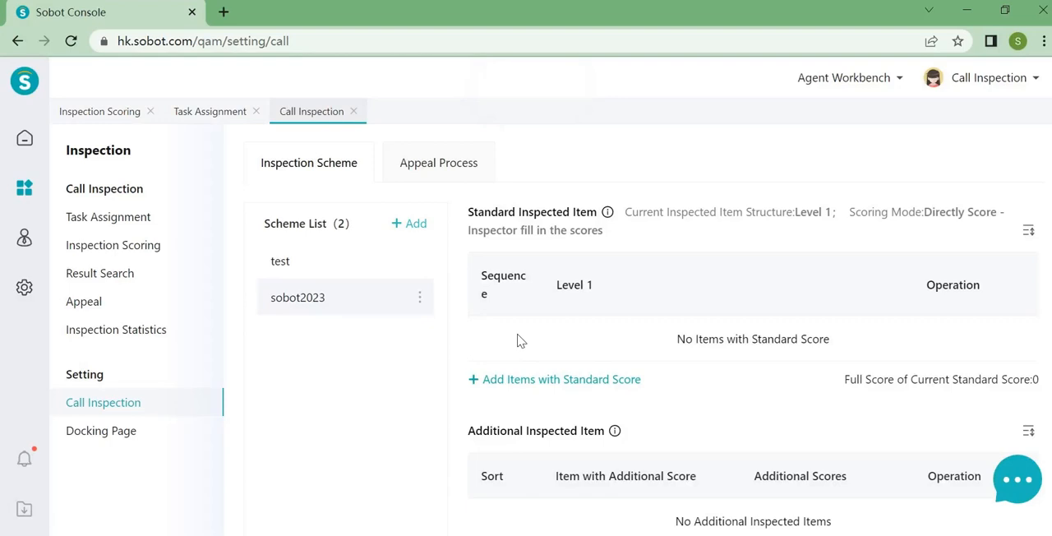
- Look through the sobot2023 scheme's standard items, additional items, score segment tag and inspection tag sections
{"action": "scroll", "coordinate": [523, 339], "scroll_direction": "down", "scroll_amount": 1}
{"action": "scroll", "coordinate": [521, 336], "scroll_direction": "up", "scroll_amount": 1}
{"action": "scroll", "coordinate": [617, 270], "scroll_direction": "down", "scroll_amount": 1}
{"action": "scroll", "coordinate": [593, 347], "scroll_direction": "down", "scroll_amount": 1}
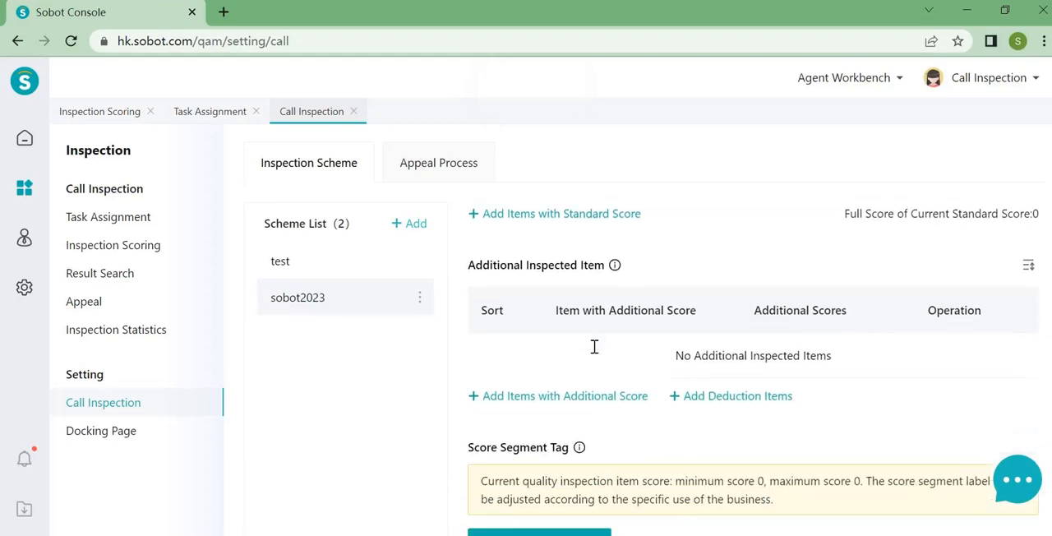
{"action": "scroll", "coordinate": [550, 437], "scroll_direction": "down", "scroll_amount": 1}
{"action": "scroll", "coordinate": [576, 411], "scroll_direction": "down", "scroll_amount": 1}
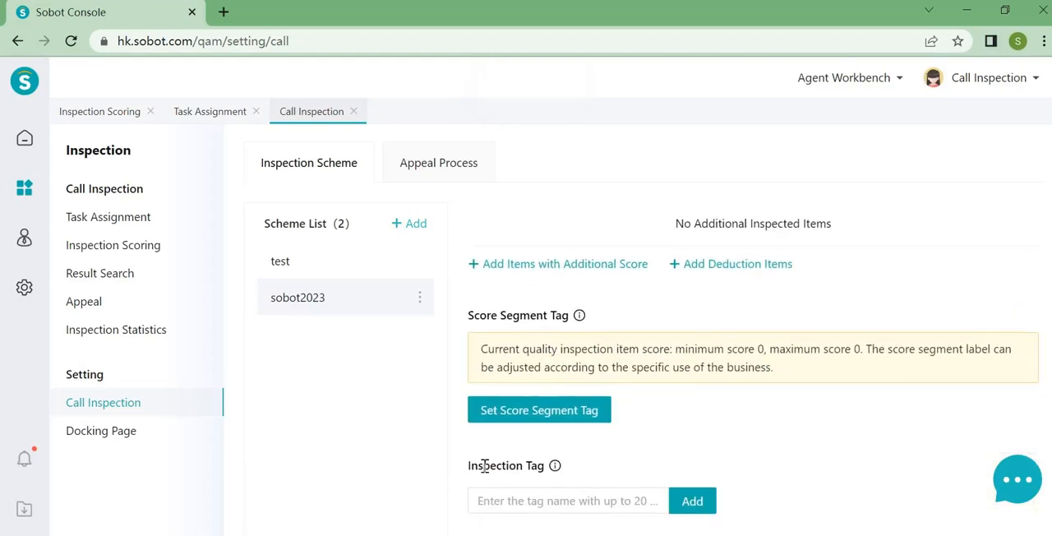
{"action": "scroll", "coordinate": [605, 433], "scroll_direction": "up", "scroll_amount": 3}
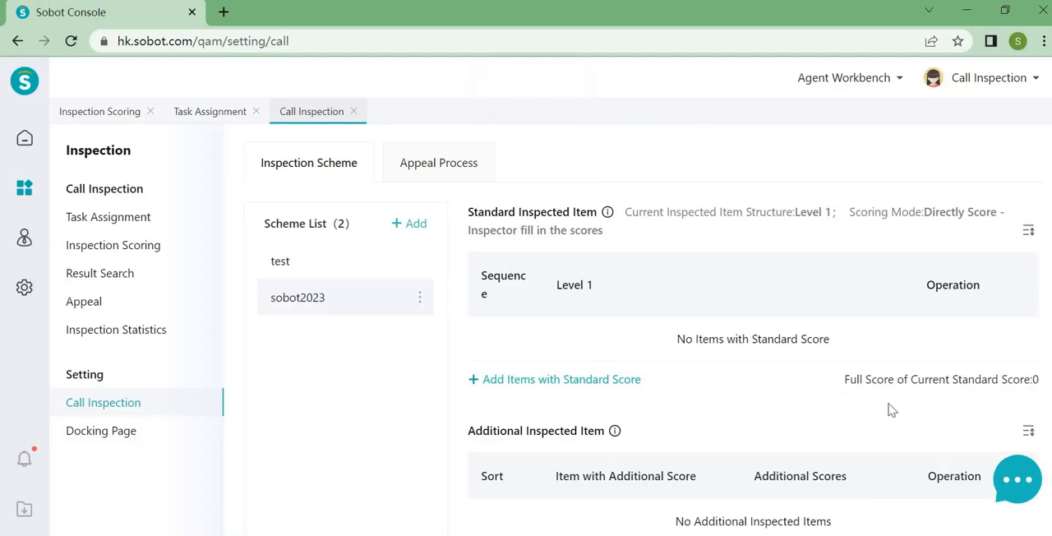
- Add a standard inspected item named "welcome speech" with a score of 10 and save it
{"action": "left_click", "coordinate": [593, 381]}
{"action": "left_click", "coordinate": [617, 346]}
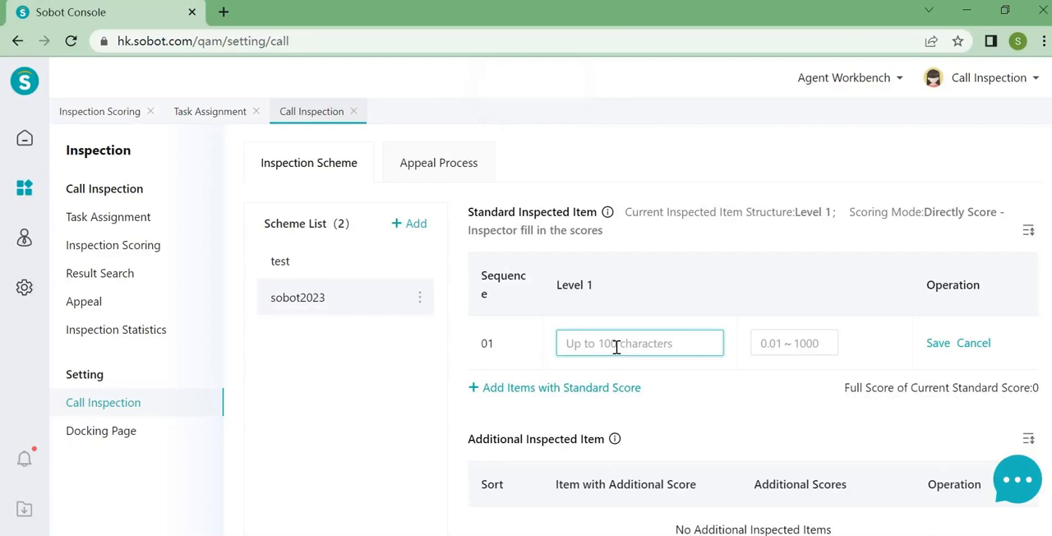
{"action": "type", "text": "welcome speech"}
{"action": "left_click", "coordinate": [767, 344]}
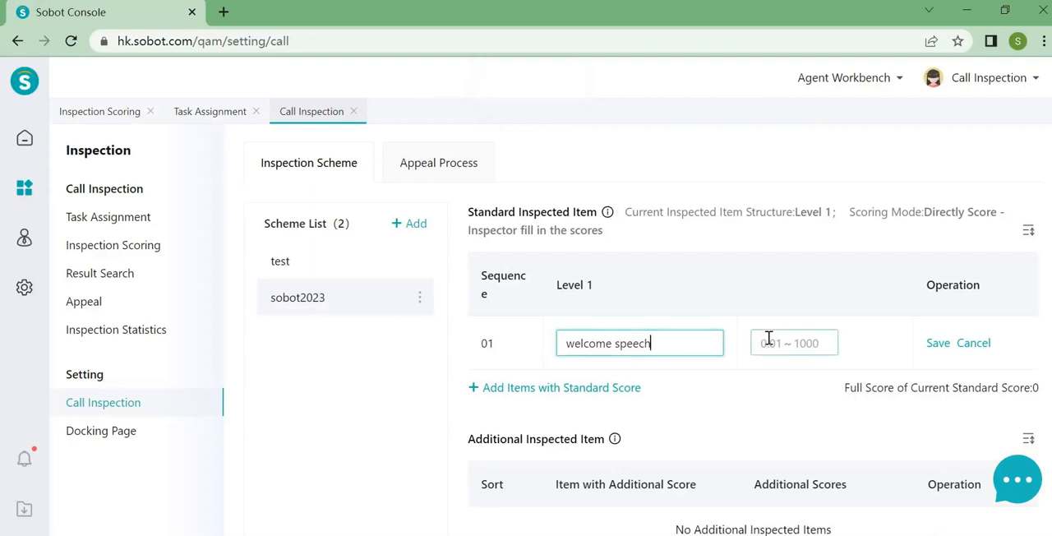
{"action": "type", "text": "10"}
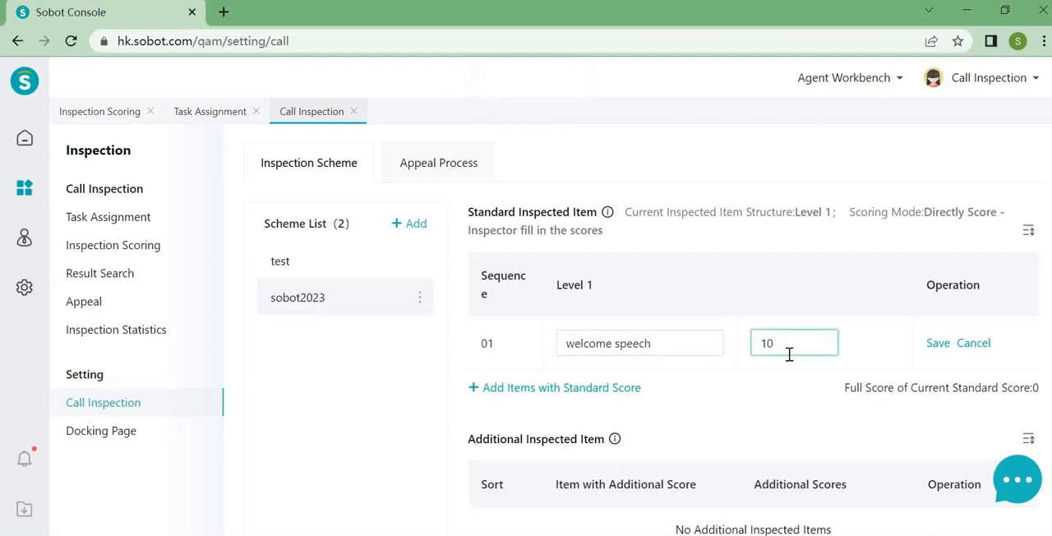
{"action": "left_click", "coordinate": [936, 344]}
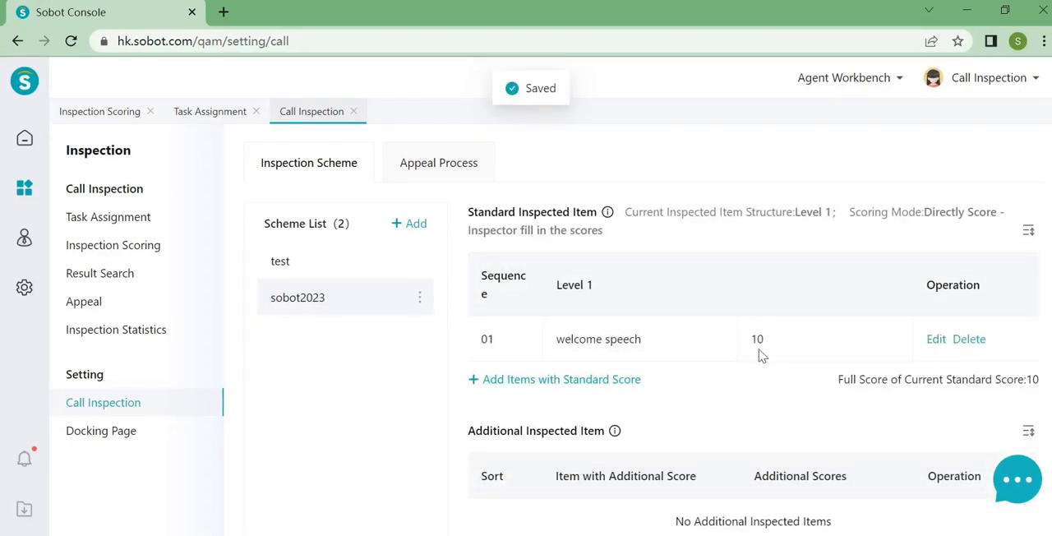
- Add a second standard inspected item named "correct answer" with a score of 20 and save it
{"action": "left_click", "coordinate": [574, 381]}
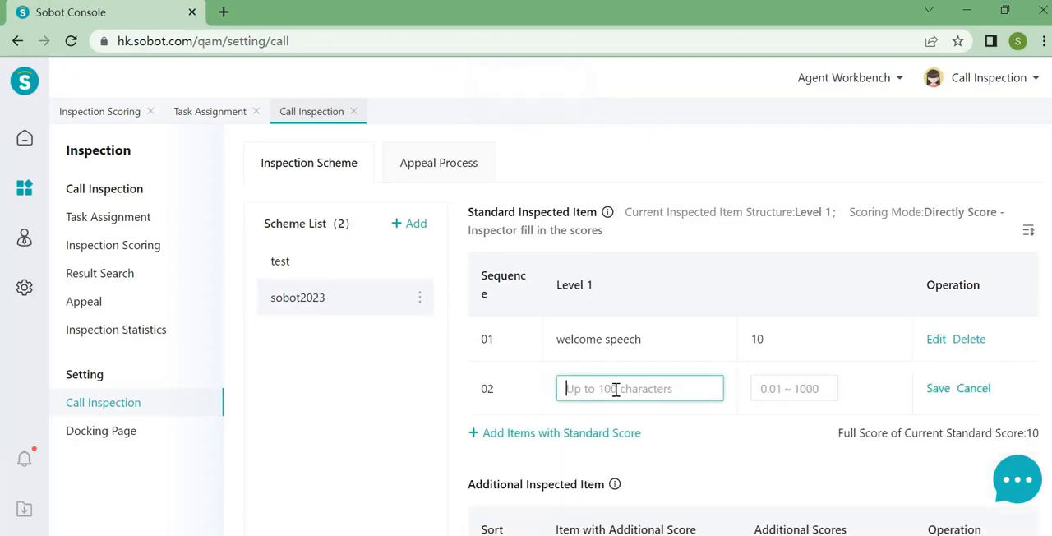
{"action": "type", "text": "correct answer"}
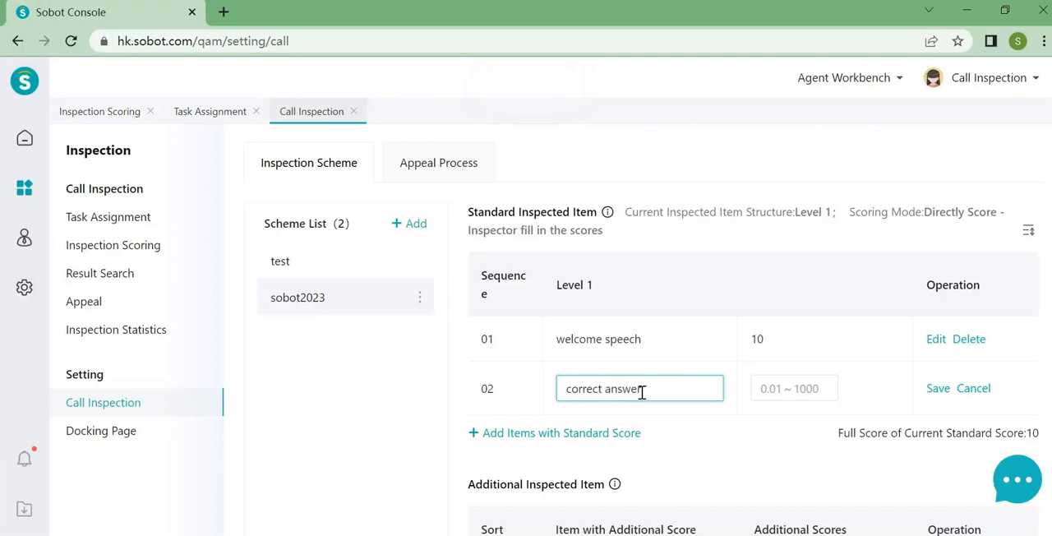
{"action": "left_click", "coordinate": [777, 391]}
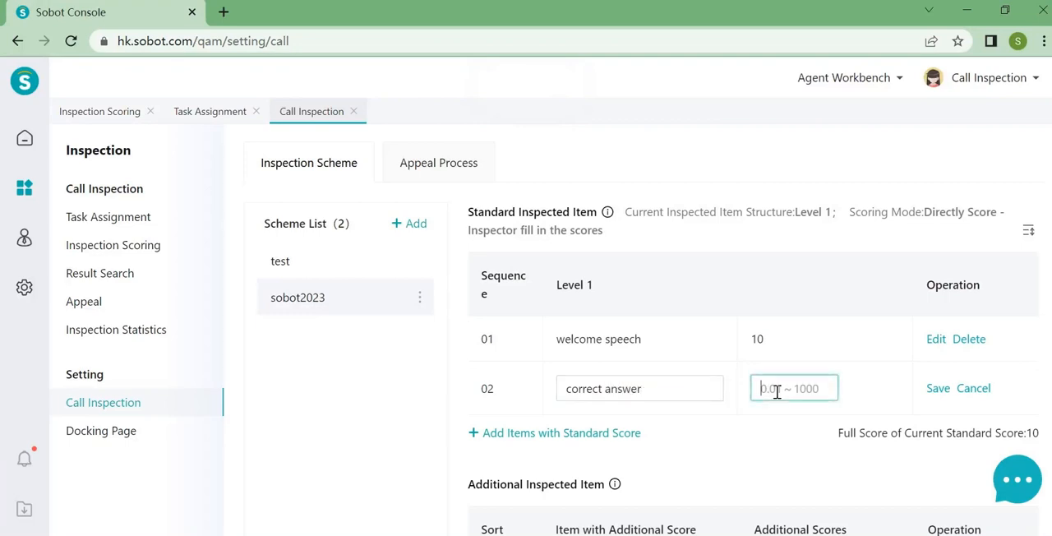
{"action": "type", "text": "20"}
{"action": "left_click", "coordinate": [935, 392]}
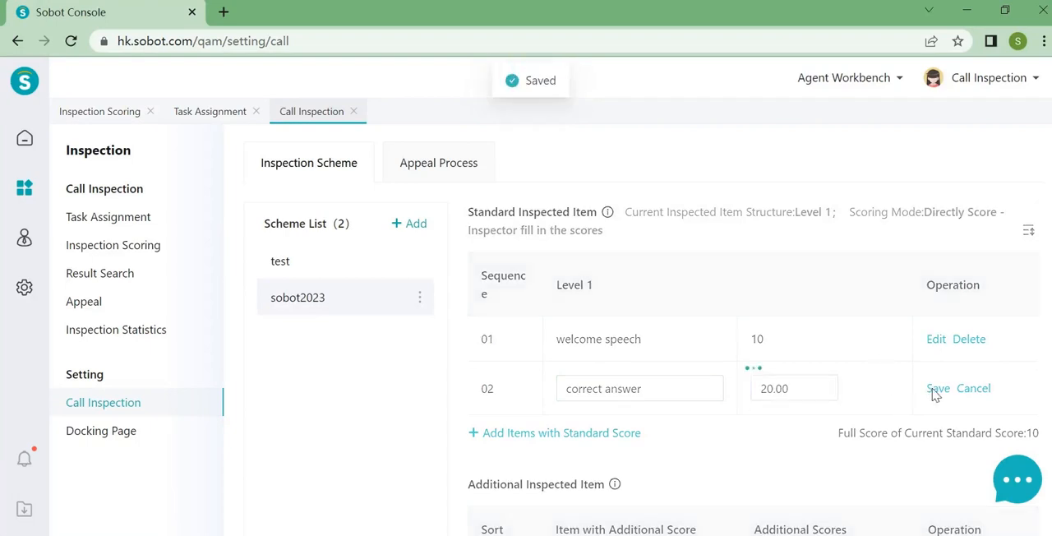
- Add a third standard inspected item named "concluding words" with a score of 10 and save it
{"action": "left_click", "coordinate": [496, 426]}
{"action": "left_click", "coordinate": [613, 434]}
{"action": "type", "text": "conclu"}
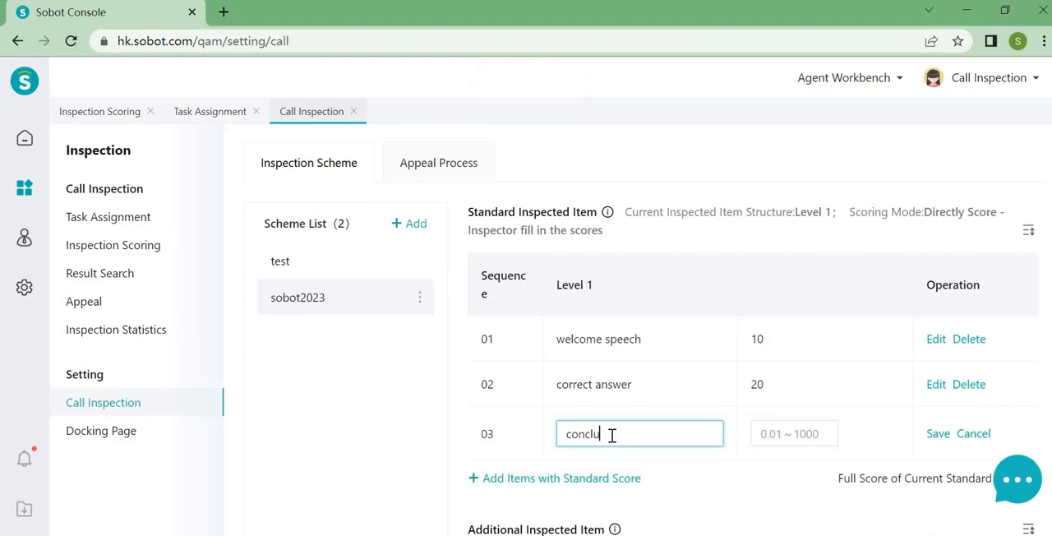
{"action": "type", "text": "ding words"}
{"action": "left_click", "coordinate": [794, 434]}
{"action": "type", "text": "10"}
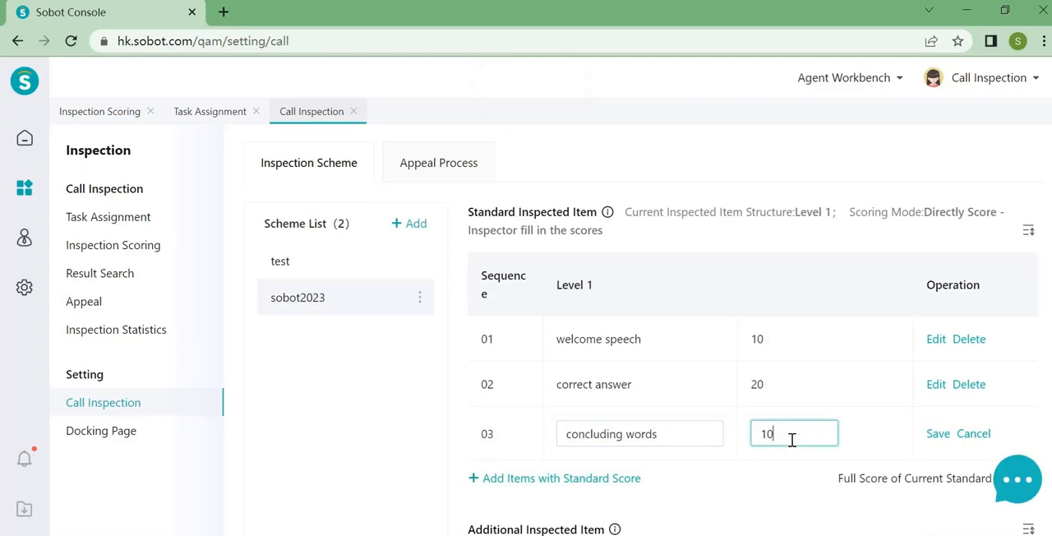
{"action": "left_click", "coordinate": [936, 434]}
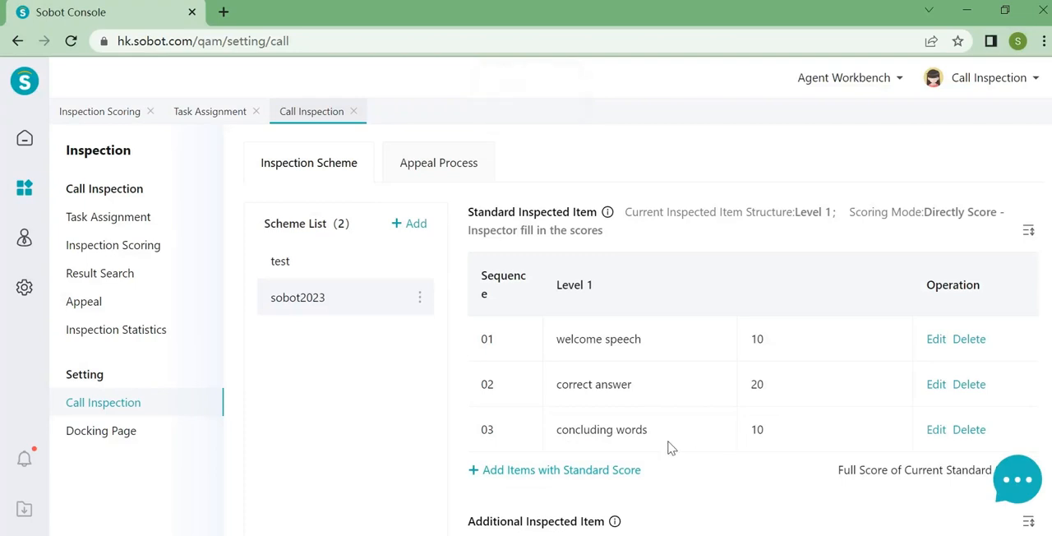
- Add an additional-score item named "good review" worth up to 10 extra points and save it
{"action": "scroll", "coordinate": [680, 444], "scroll_direction": "down", "scroll_amount": 1}
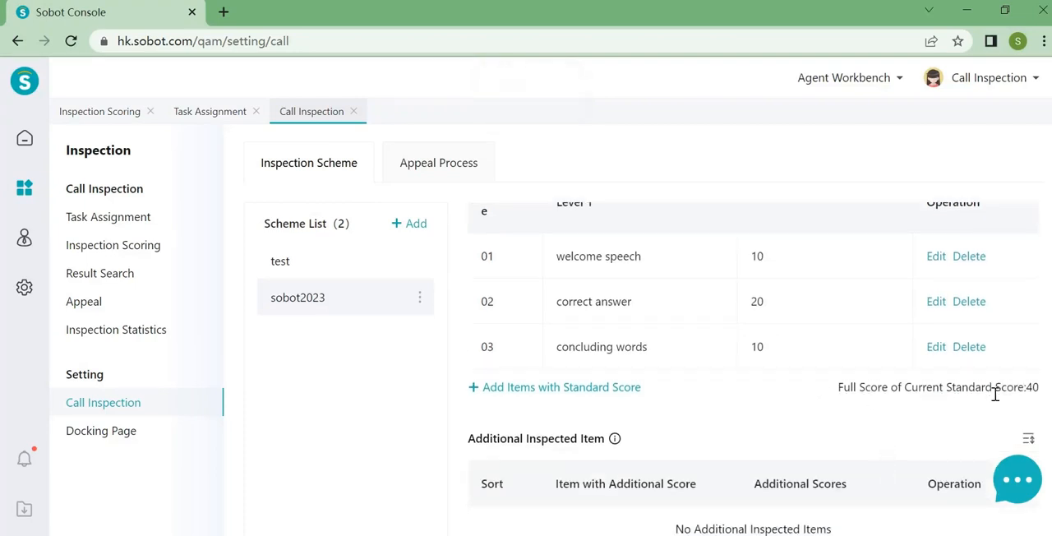
{"action": "scroll", "coordinate": [789, 394], "scroll_direction": "down", "scroll_amount": 1}
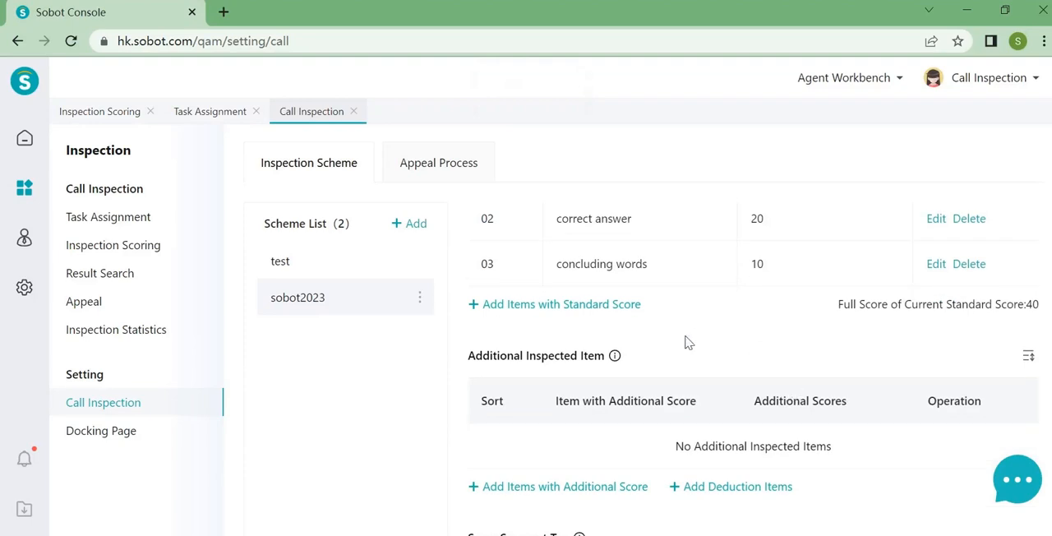
{"action": "scroll", "coordinate": [705, 401], "scroll_direction": "up", "scroll_amount": 2}
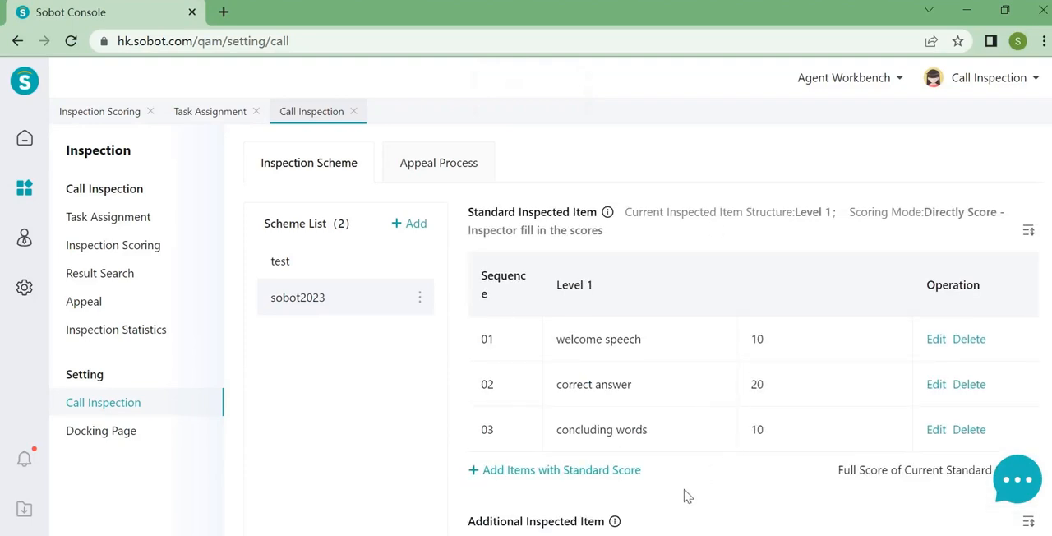
{"action": "scroll", "coordinate": [691, 491], "scroll_direction": "down", "scroll_amount": 3}
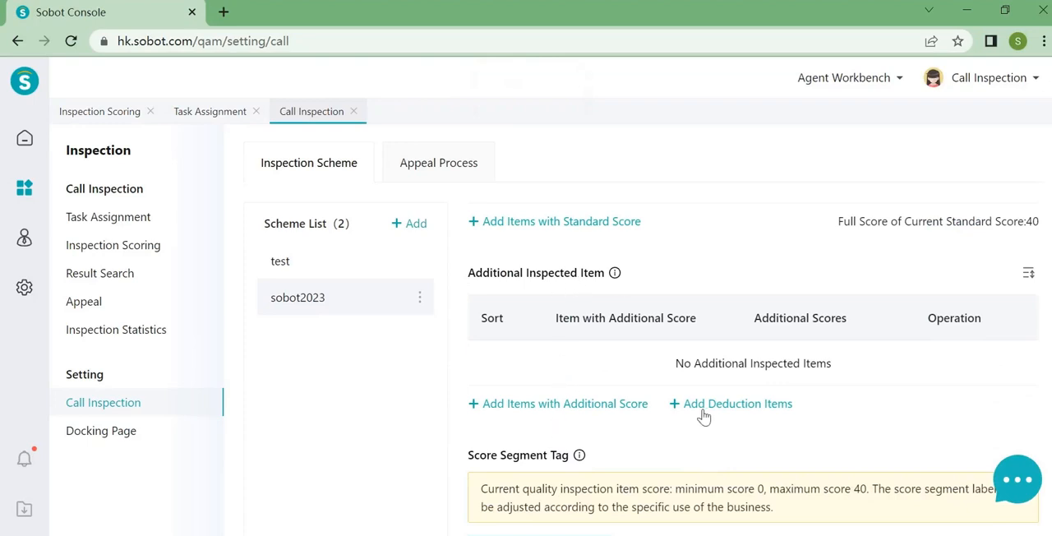
{"action": "left_click", "coordinate": [579, 411]}
{"action": "left_click", "coordinate": [615, 364]}
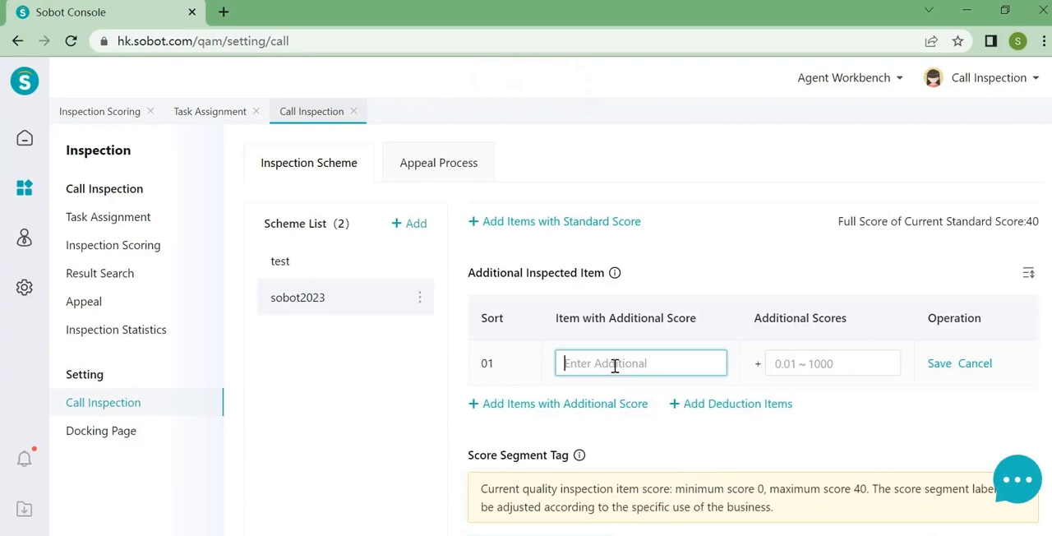
{"action": "type", "text": "good review"}
{"action": "left_click", "coordinate": [812, 367]}
{"action": "type", "text": "10"}
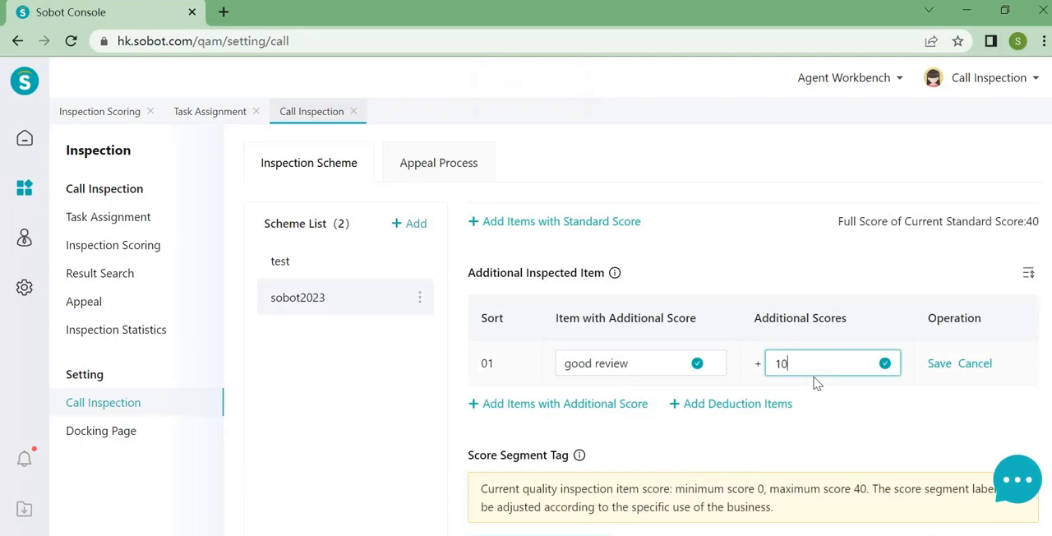
{"action": "left_click", "coordinate": [940, 363]}
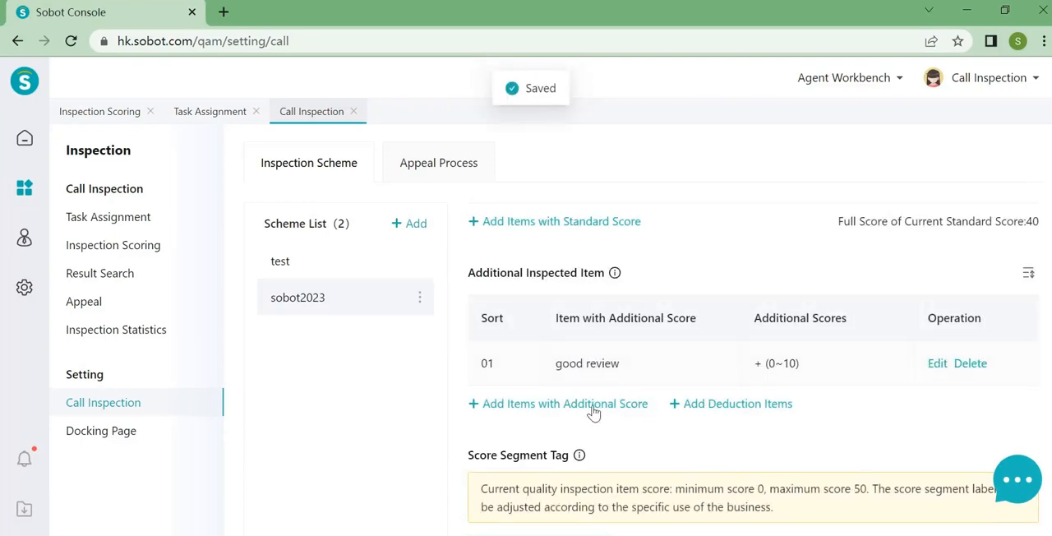
- Add a deduction item named "bad review" worth up to 10 deducted points and save it
{"action": "left_click", "coordinate": [556, 406]}
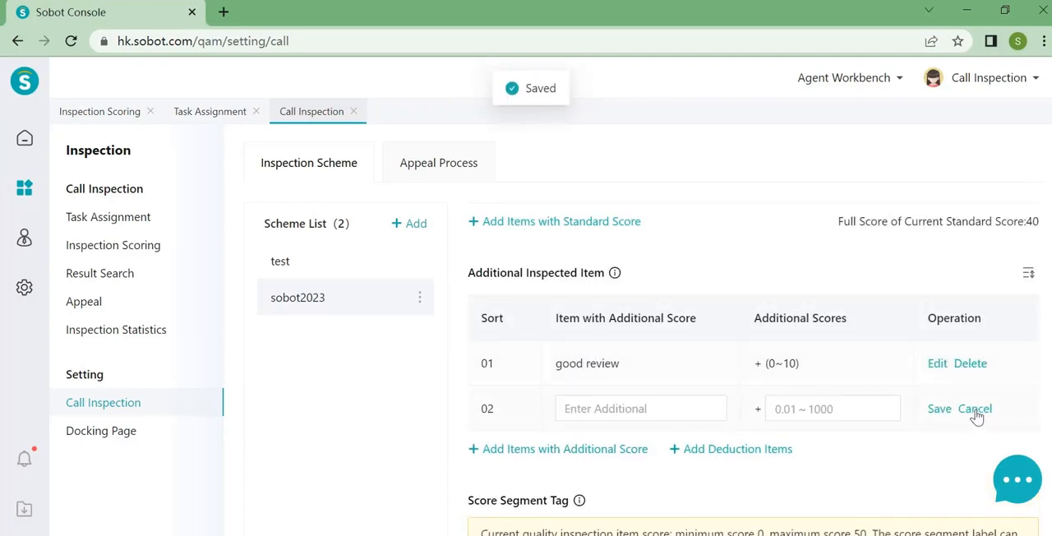
{"action": "left_click", "coordinate": [975, 408]}
{"action": "left_click", "coordinate": [787, 402]}
{"action": "left_click", "coordinate": [649, 415]}
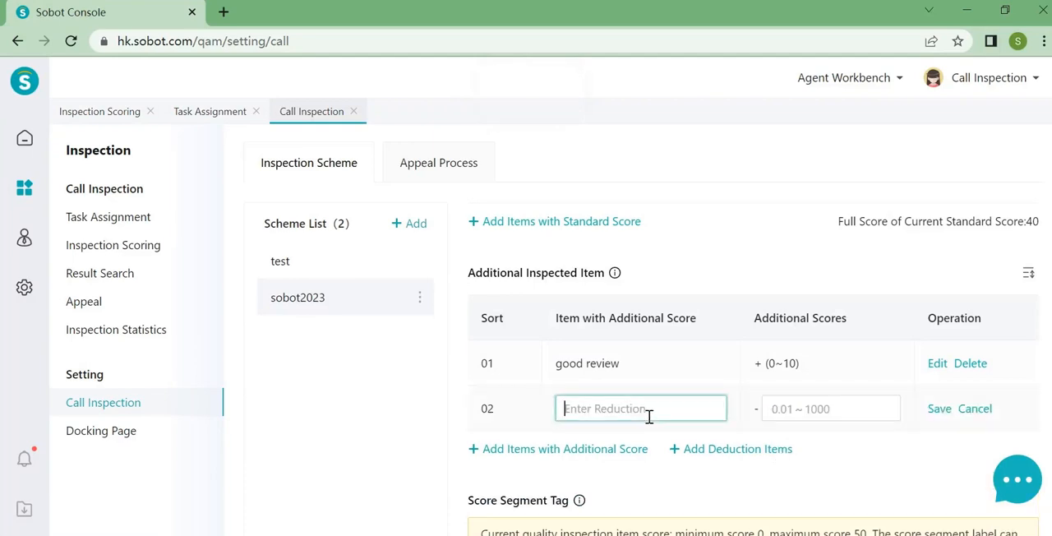
{"action": "type", "text": "bad review"}
{"action": "left_click", "coordinate": [793, 410]}
{"action": "type", "text": "1"}
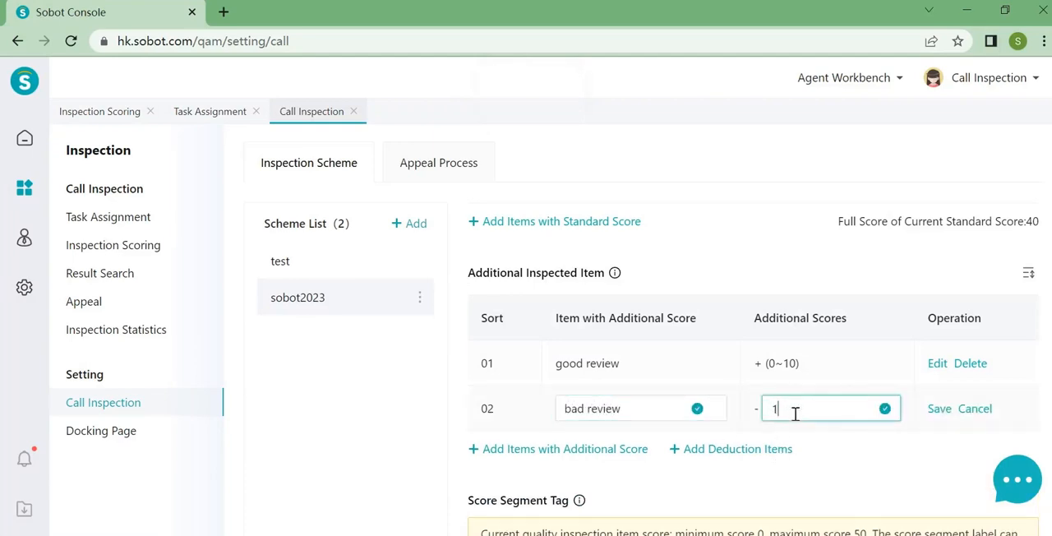
{"action": "type", "text": "0"}
{"action": "left_click", "coordinate": [938, 409]}
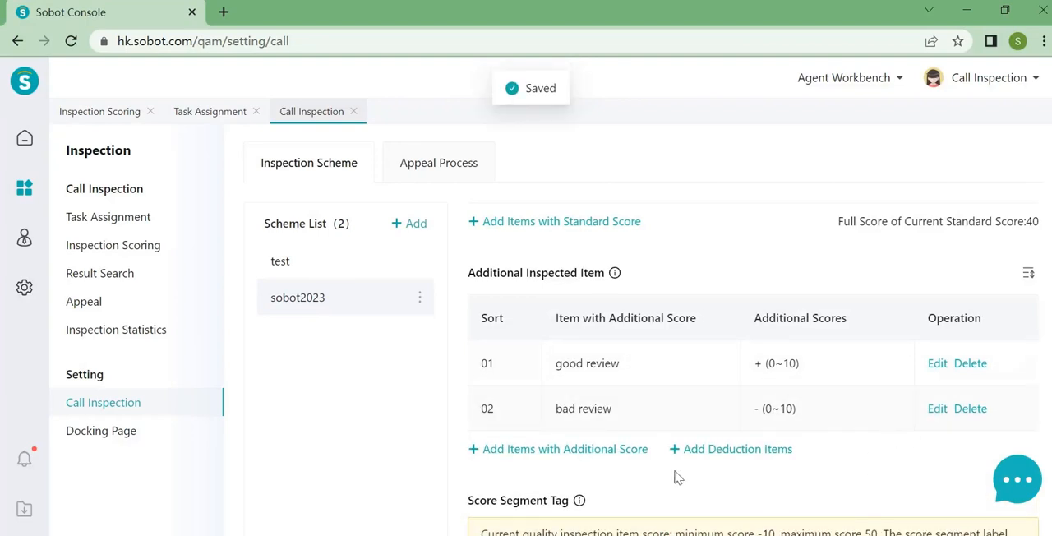
- Start setting the scheme's score segment tags, with the number of tags set to 3
{"action": "scroll", "coordinate": [714, 430], "scroll_direction": "down", "scroll_amount": 2}
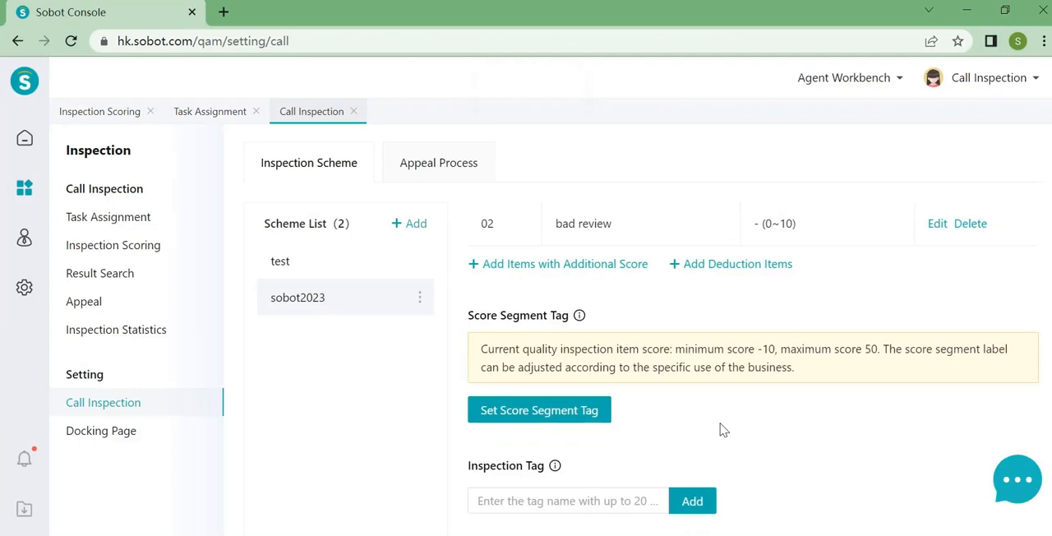
{"action": "left_click", "coordinate": [536, 410]}
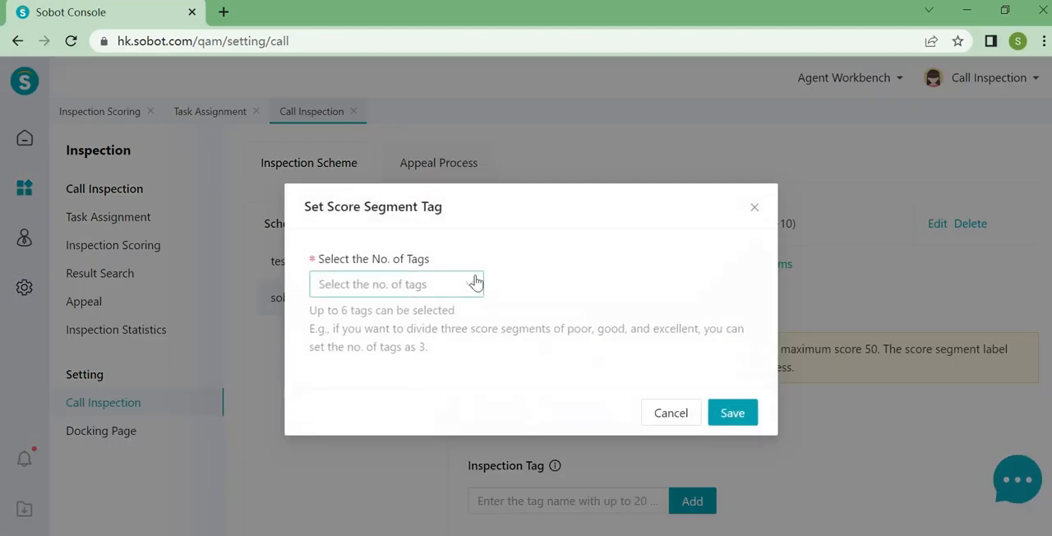
{"action": "left_click", "coordinate": [475, 282]}
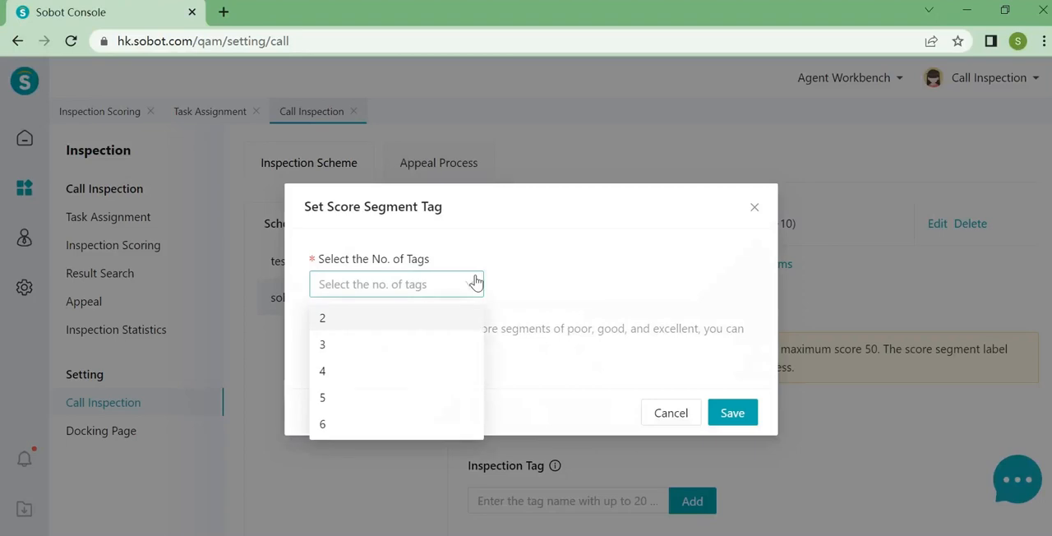
{"action": "left_click", "coordinate": [387, 344]}
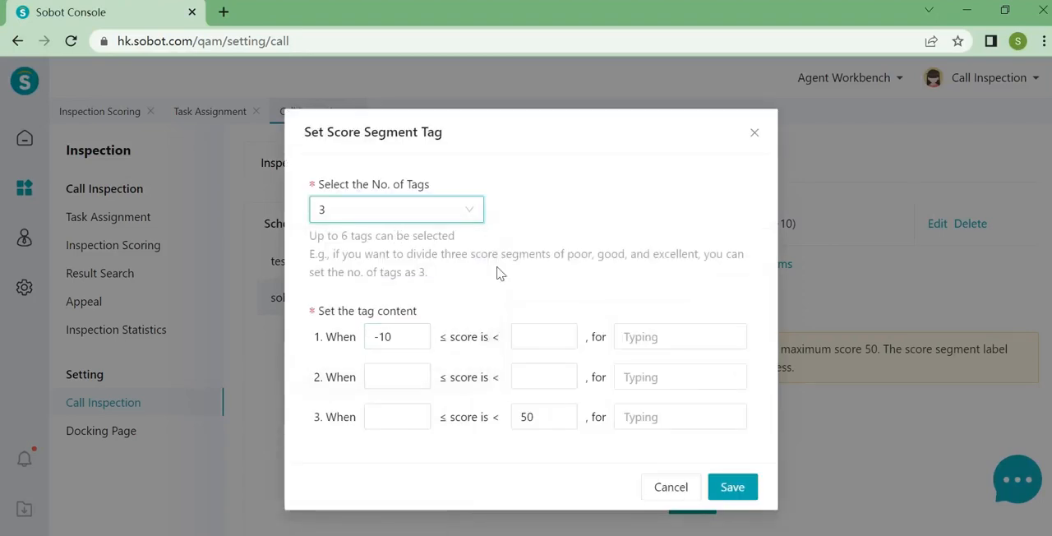
- Set the first score segment's upper limit to 20 and label it "pass"
{"action": "left_click", "coordinate": [539, 336]}
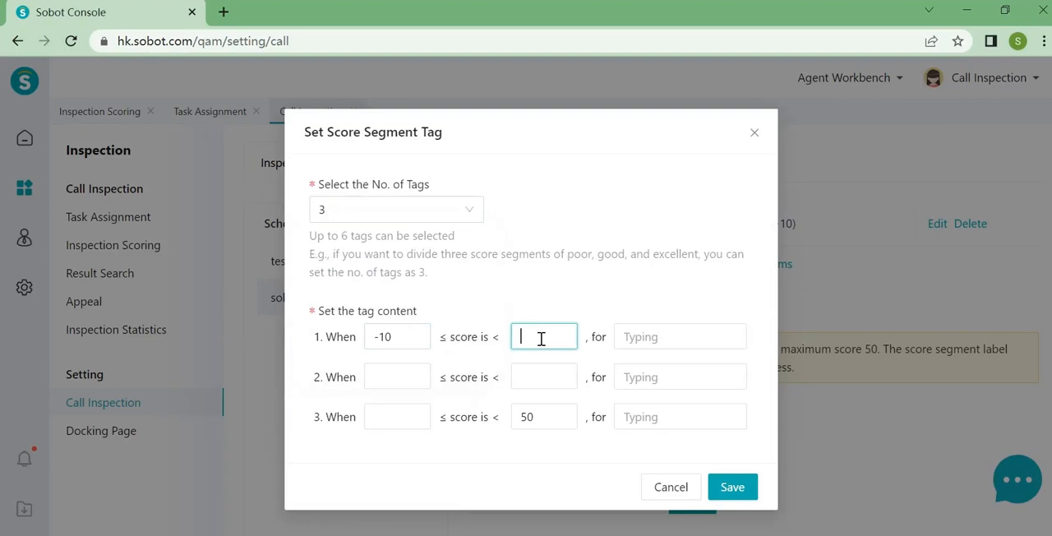
{"action": "type", "text": "20"}
{"action": "left_click", "coordinate": [674, 336]}
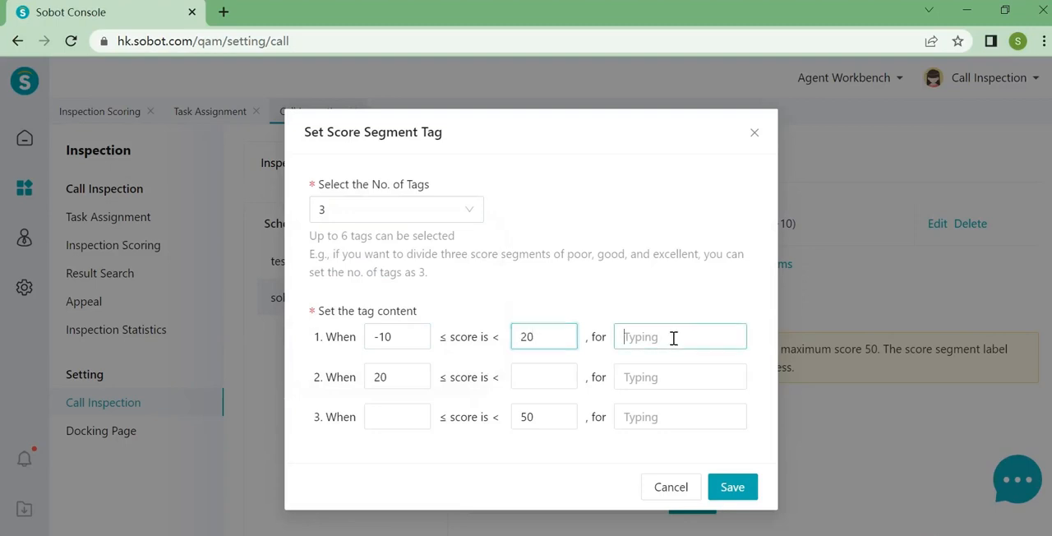
{"action": "type", "text": "pass"}
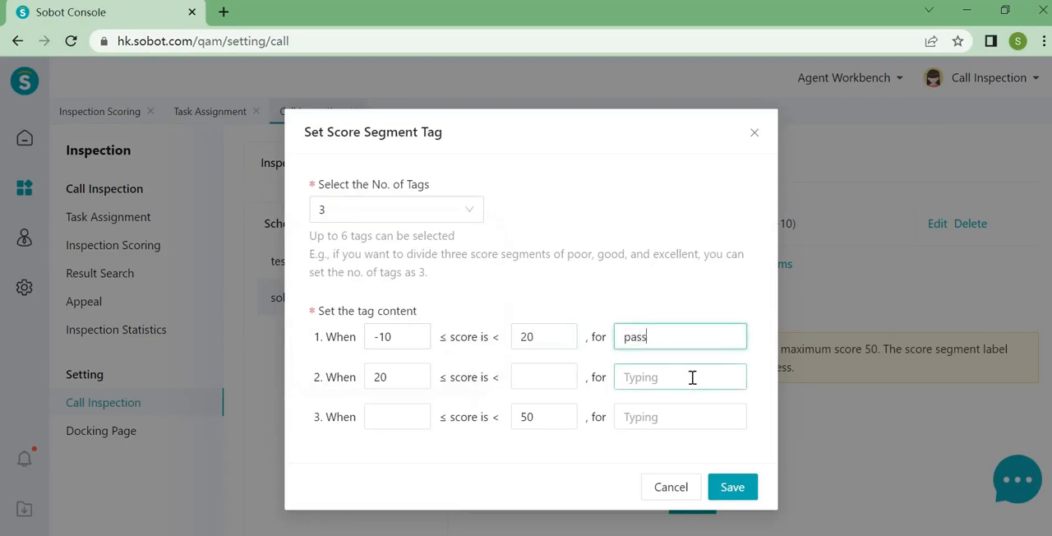
- Set the second score segment's upper limit to 40 and label it "standard"
{"action": "left_click", "coordinate": [548, 378]}
{"action": "left_click", "coordinate": [548, 378]}
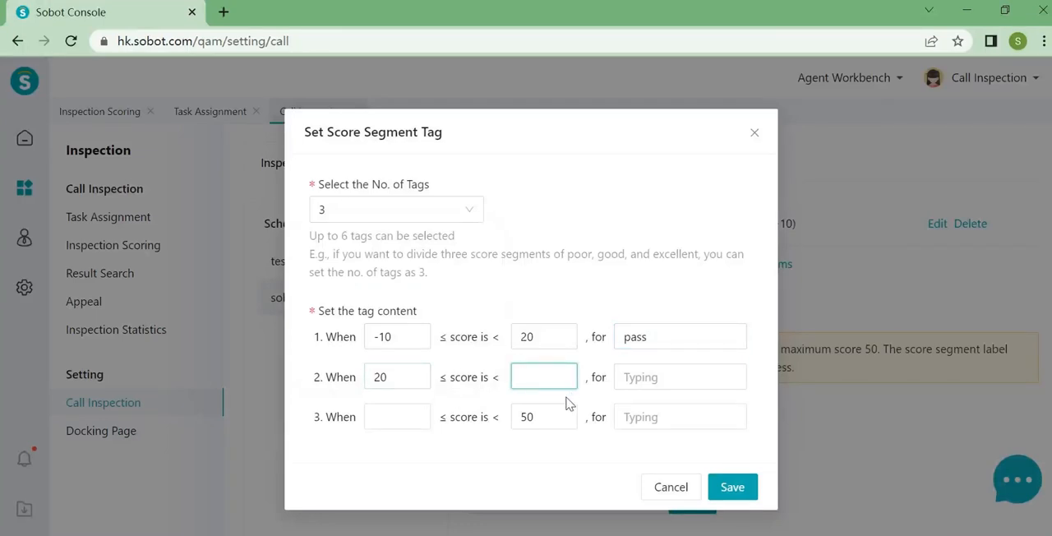
{"action": "type", "text": "40"}
{"action": "left_click", "coordinate": [634, 376]}
{"action": "type", "text": "standard"}
- Label the third score segment "excellent" and save the score segment tags
{"action": "left_click", "coordinate": [392, 424]}
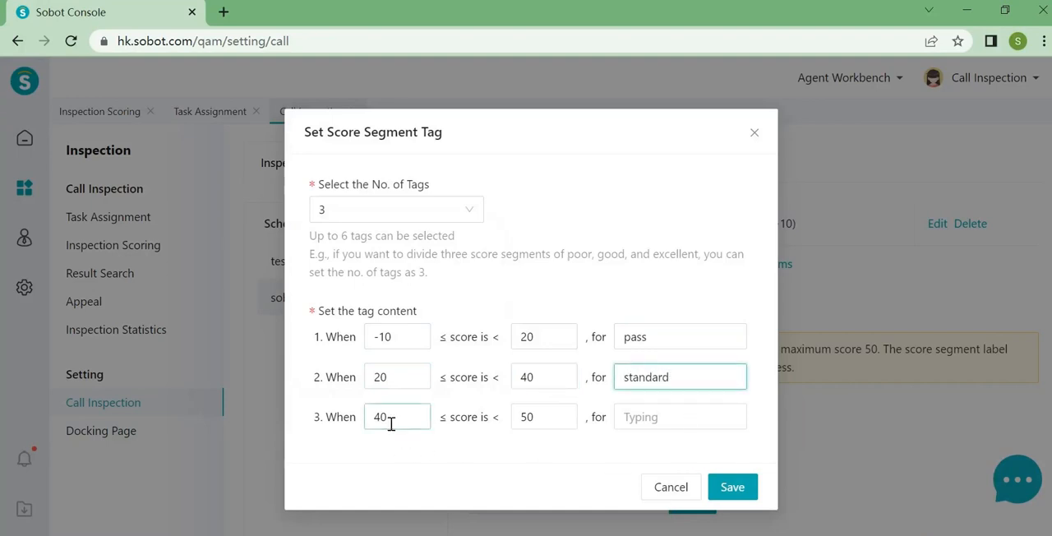
{"action": "left_click", "coordinate": [541, 417]}
{"action": "left_click", "coordinate": [685, 417]}
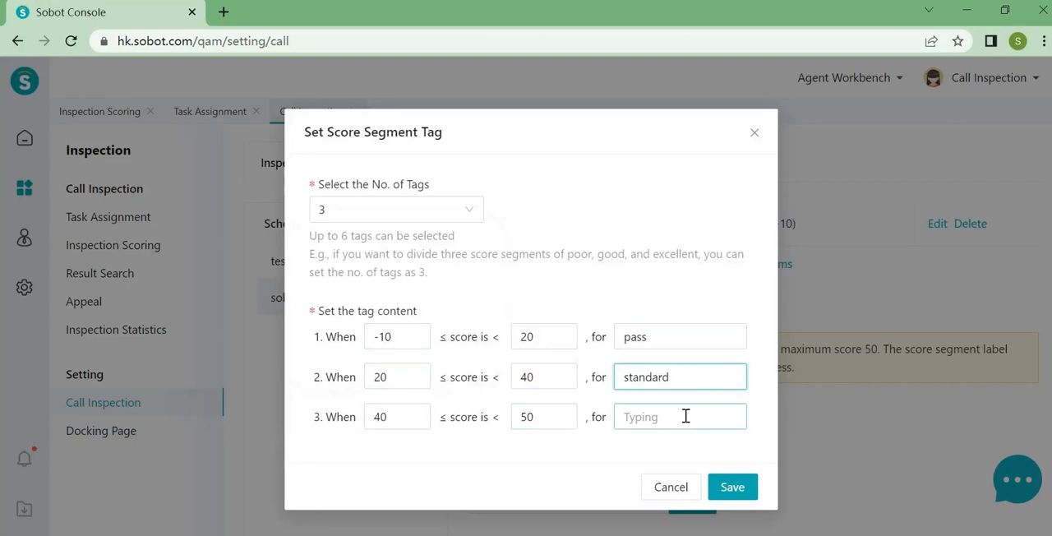
{"action": "left_click", "coordinate": [573, 421]}
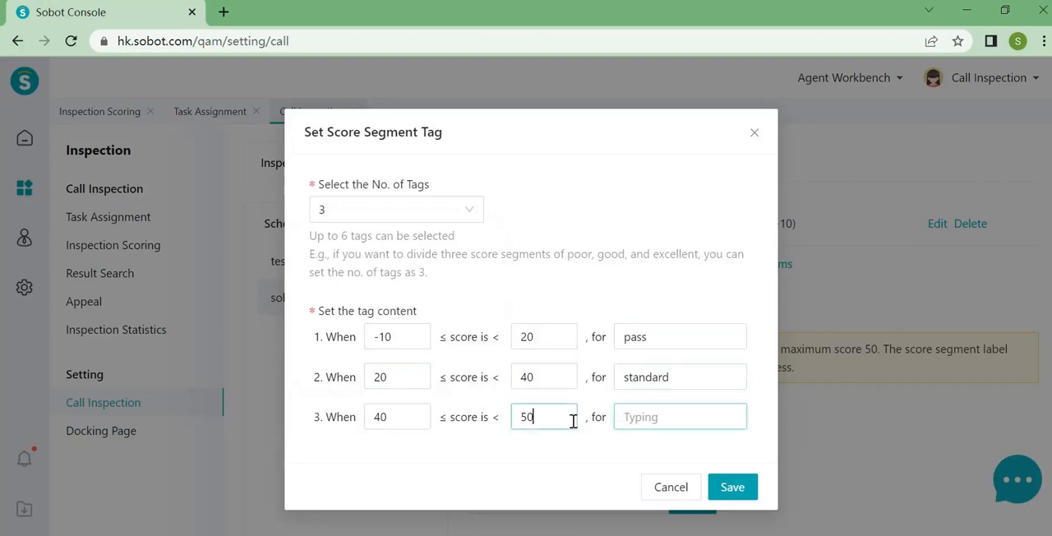
{"action": "left_click", "coordinate": [645, 418]}
{"action": "type", "text": "excellent"}
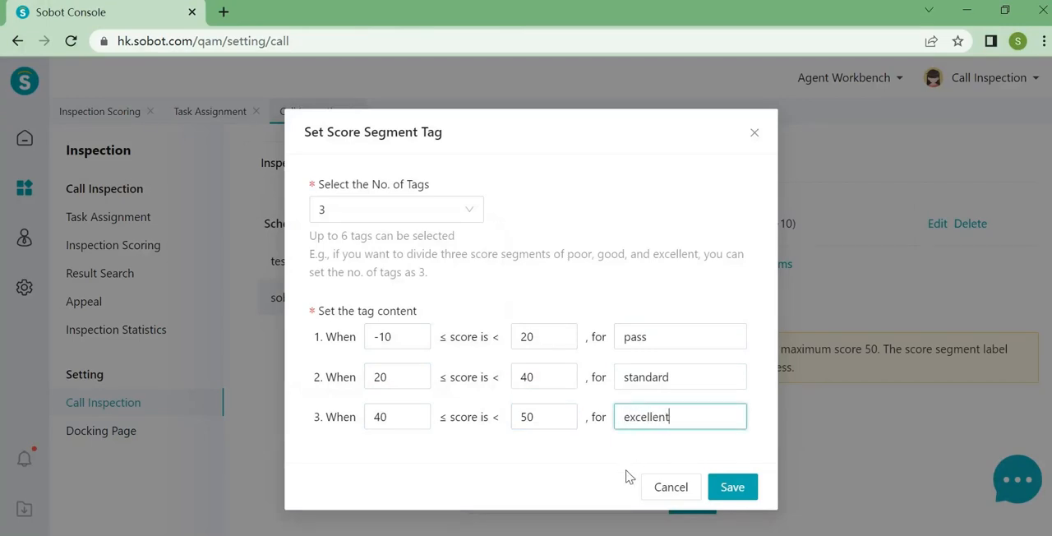
{"action": "left_click", "coordinate": [716, 488]}
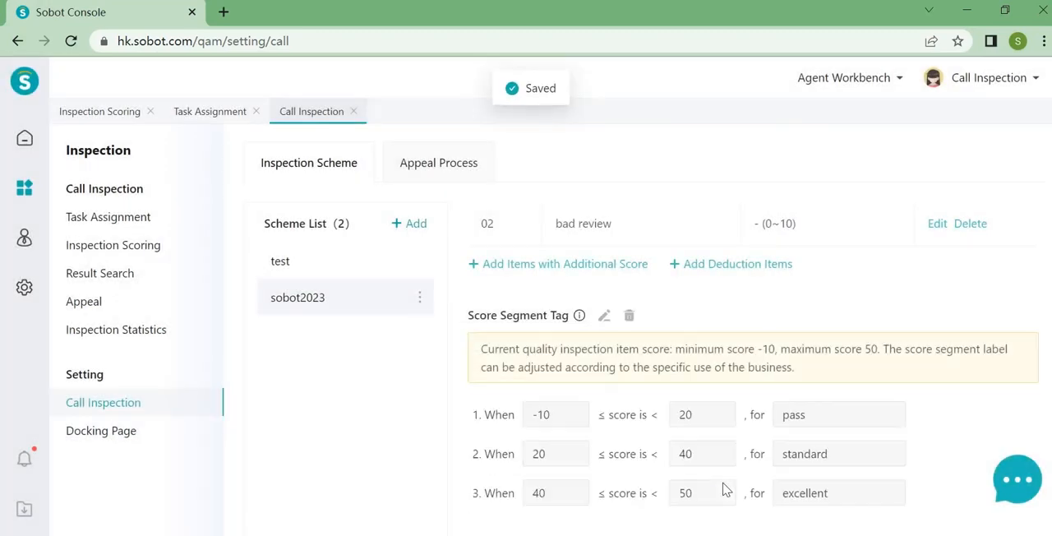
- Try to add an inspection tag named "excellent" to the scheme
{"action": "scroll", "coordinate": [698, 430], "scroll_direction": "down", "scroll_amount": 1}
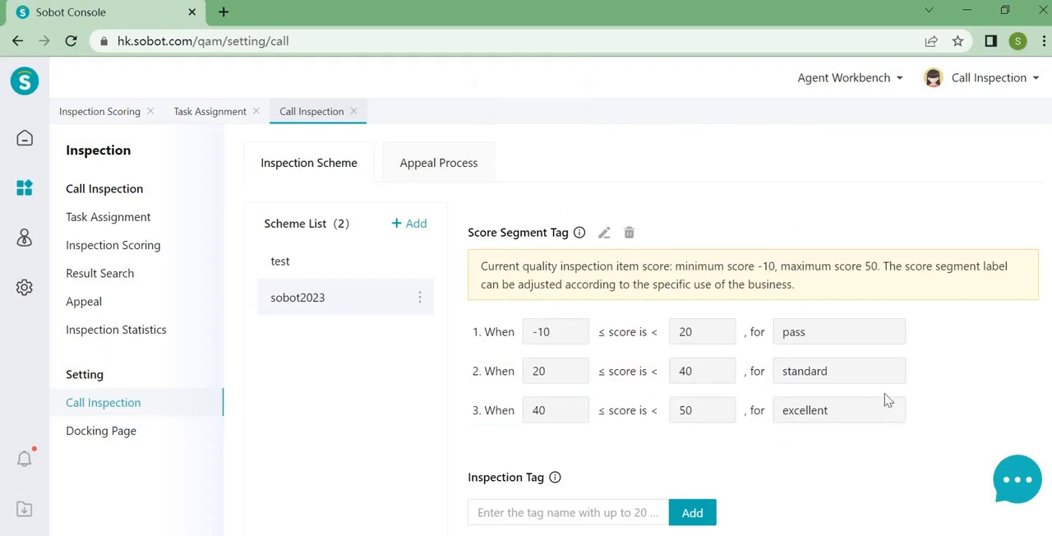
{"action": "scroll", "coordinate": [755, 436], "scroll_direction": "down", "scroll_amount": 1}
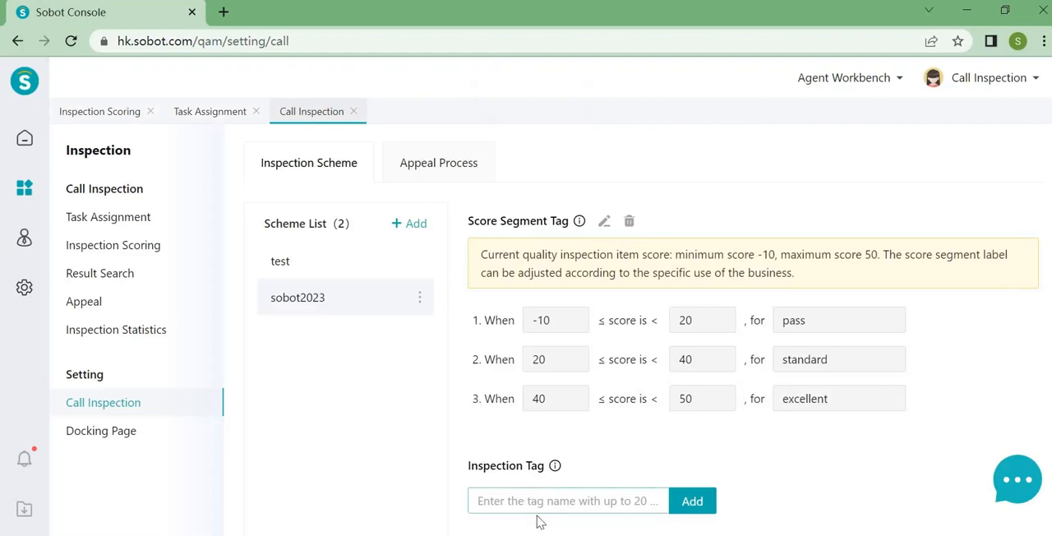
{"action": "left_click", "coordinate": [549, 498]}
{"action": "type", "text": "exc"}
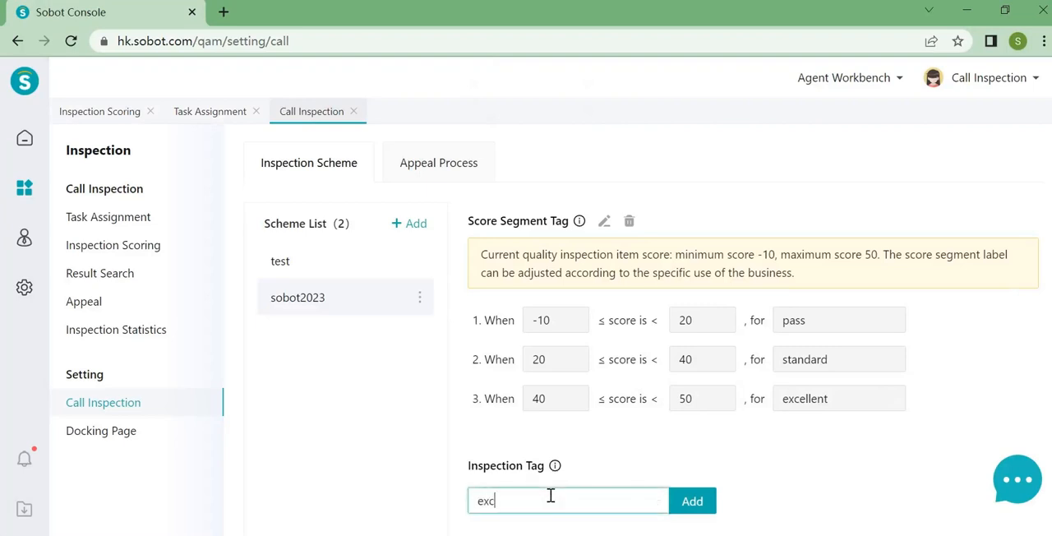
{"action": "type", "text": "ellent"}
{"action": "left_click", "coordinate": [695, 501]}
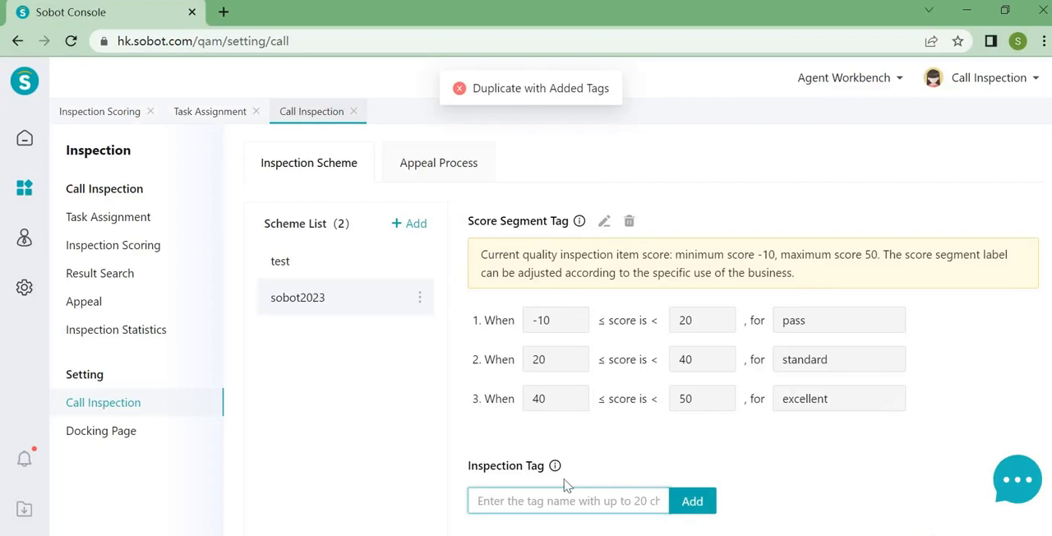
- Add three inspection tags named "professional", "language" and "A" to the scheme
{"action": "type", "text": "professional"}
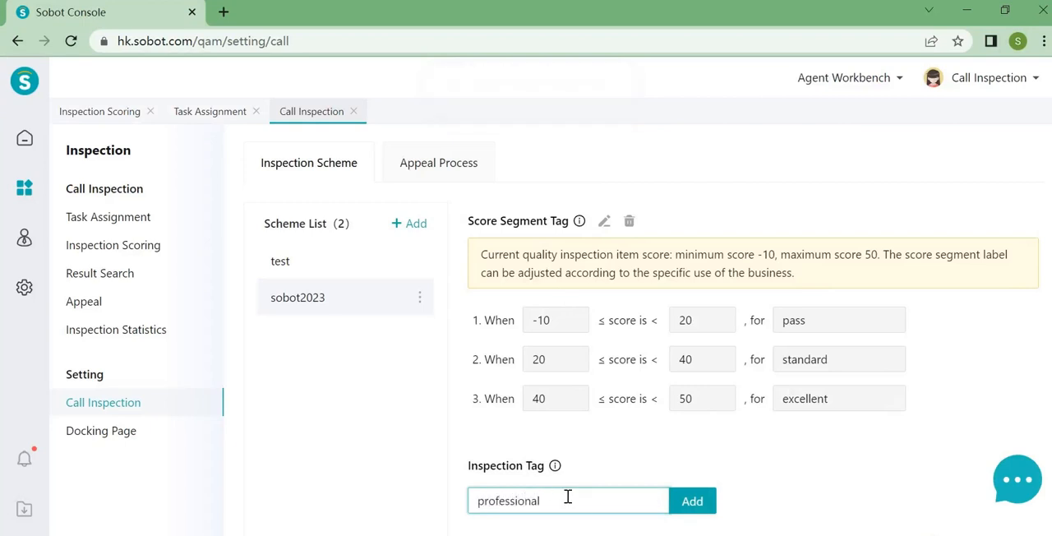
{"action": "left_click", "coordinate": [697, 510]}
{"action": "scroll", "coordinate": [699, 506], "scroll_direction": "down", "scroll_amount": 1}
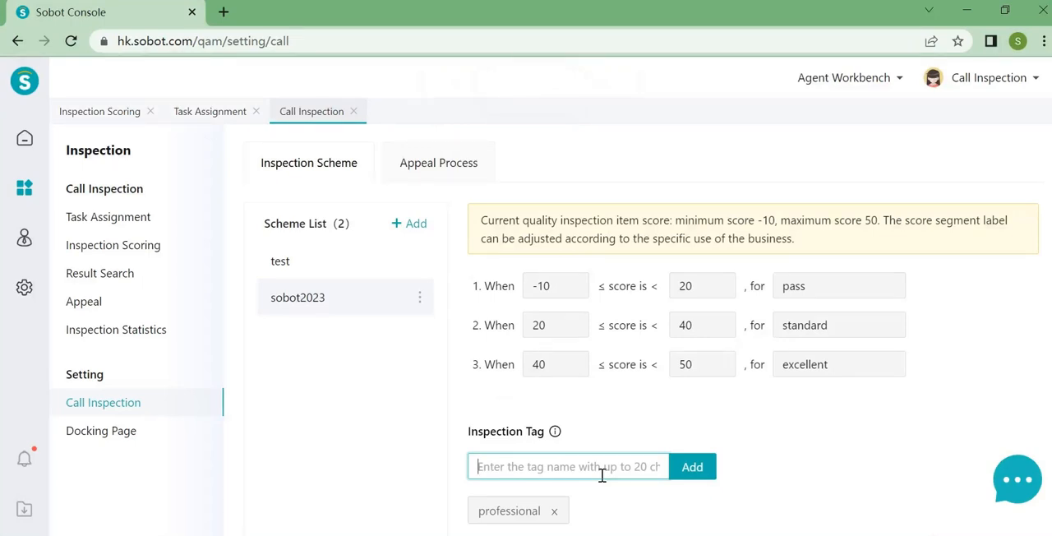
{"action": "type", "text": "language"}
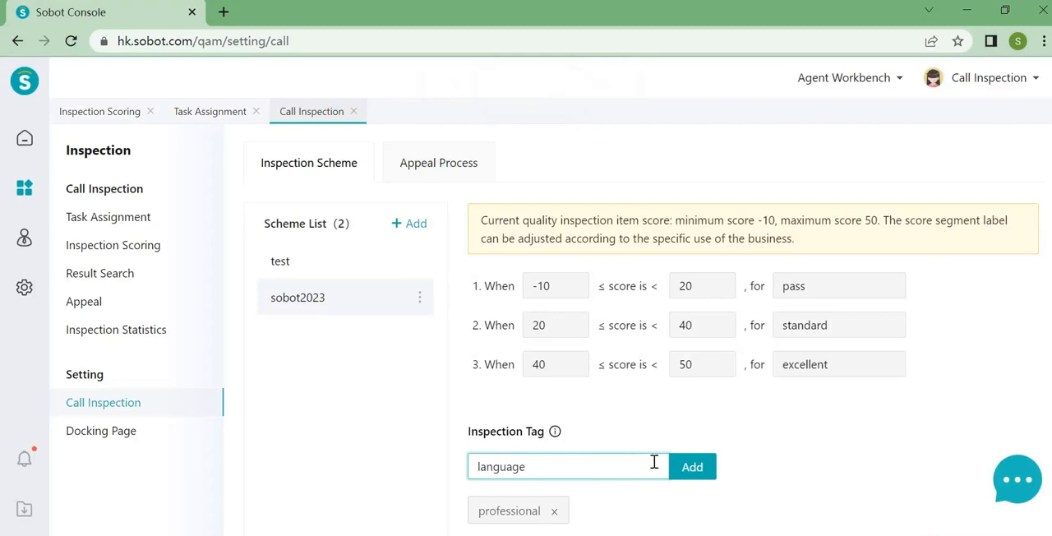
{"action": "left_click", "coordinate": [692, 466]}
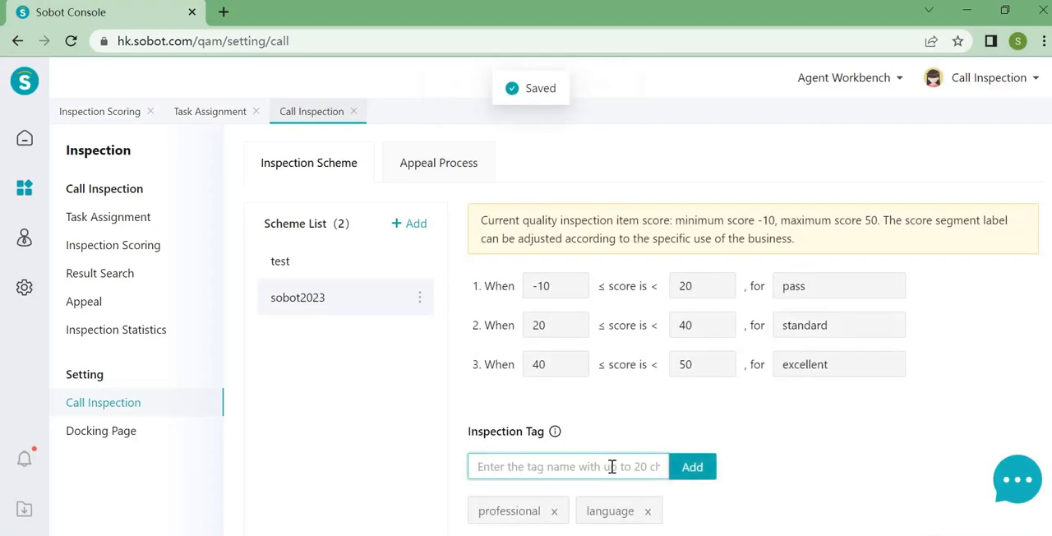
{"action": "type", "text": "A"}
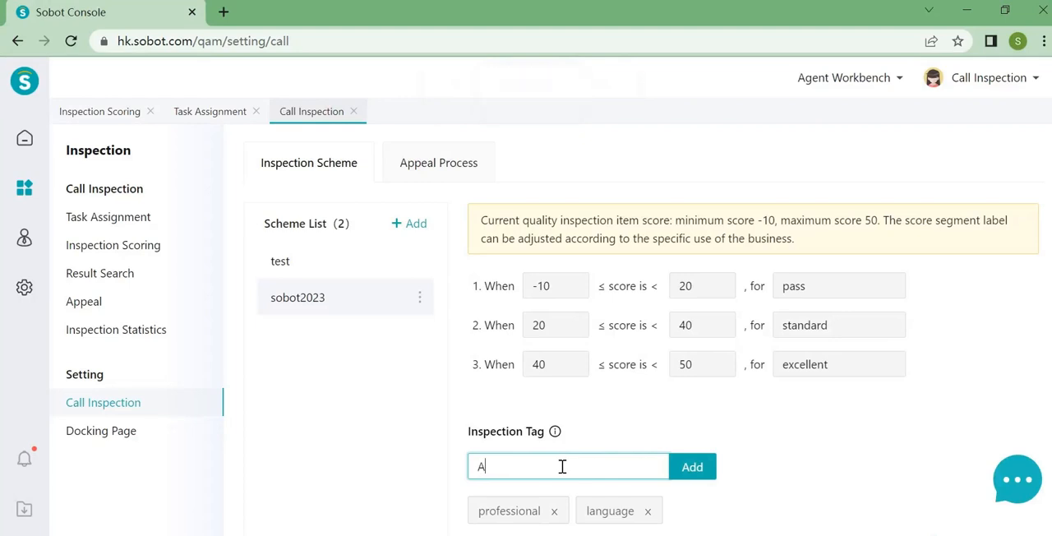
{"action": "left_click", "coordinate": [693, 467]}
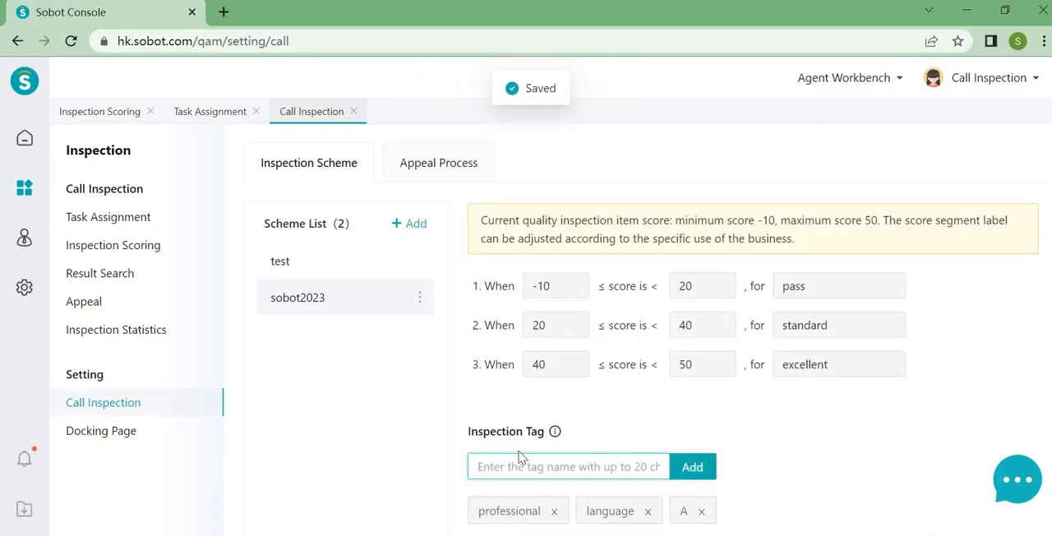
- Enable Call Appeal in the appeal process settings and check the available workflow schemes
{"action": "scroll", "coordinate": [735, 465], "scroll_direction": "up", "scroll_amount": 10}
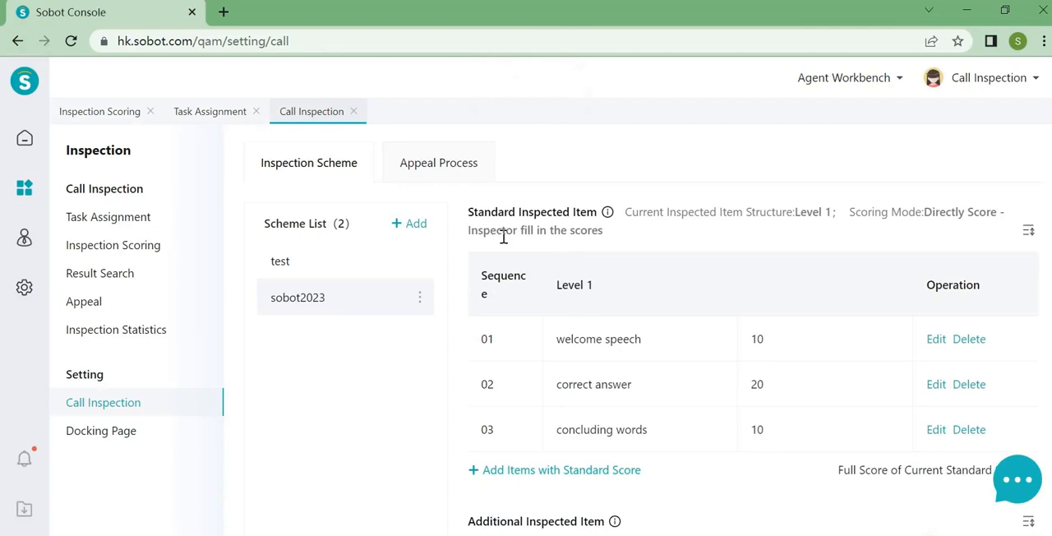
{"action": "left_click", "coordinate": [421, 171]}
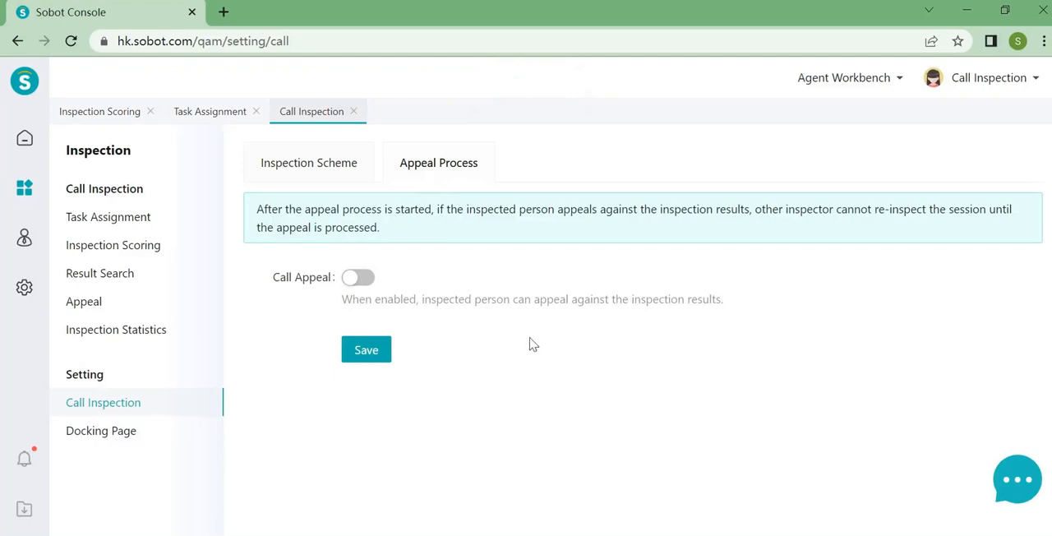
{"action": "left_click", "coordinate": [367, 278]}
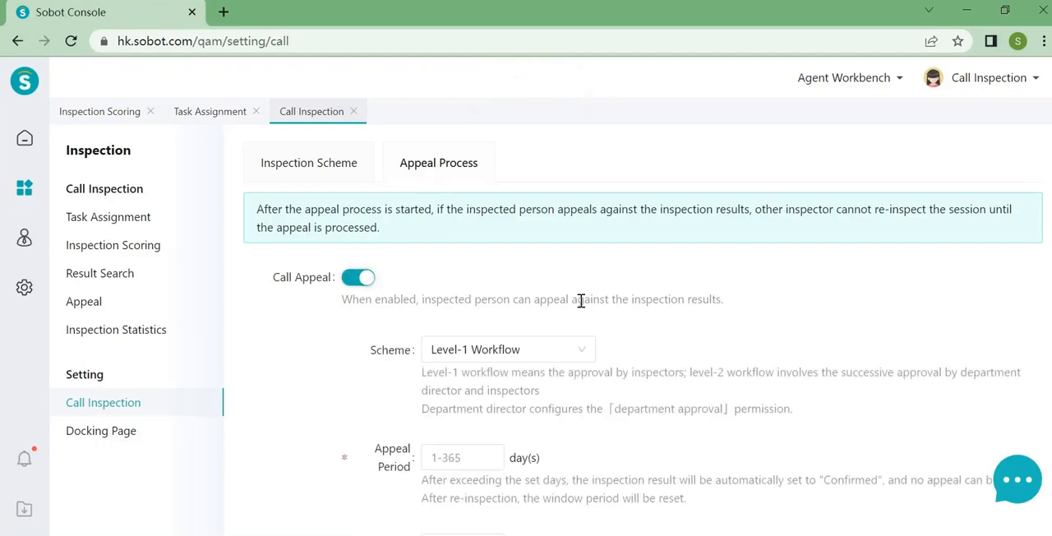
{"action": "left_click", "coordinate": [548, 355]}
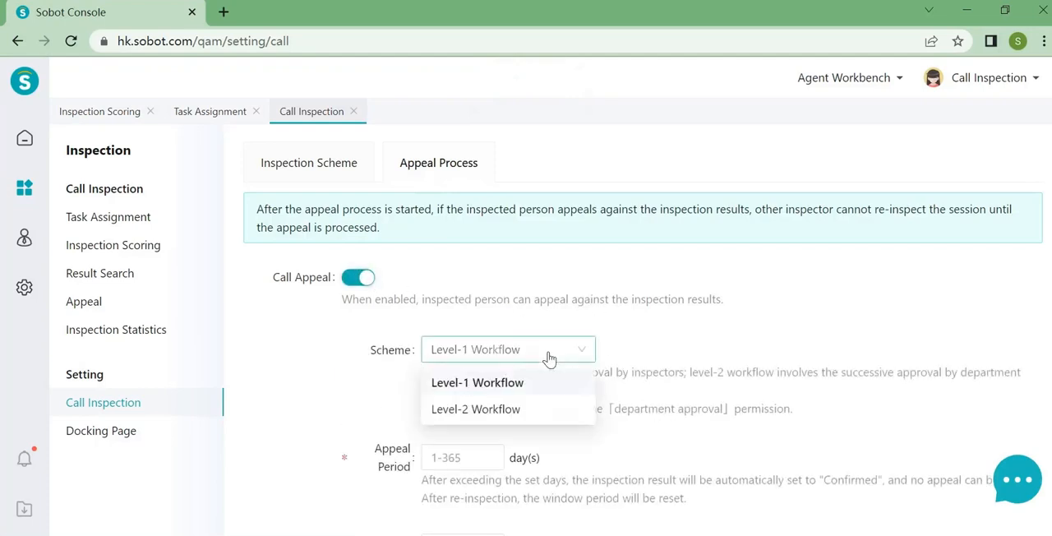
{"action": "left_click", "coordinate": [654, 349]}
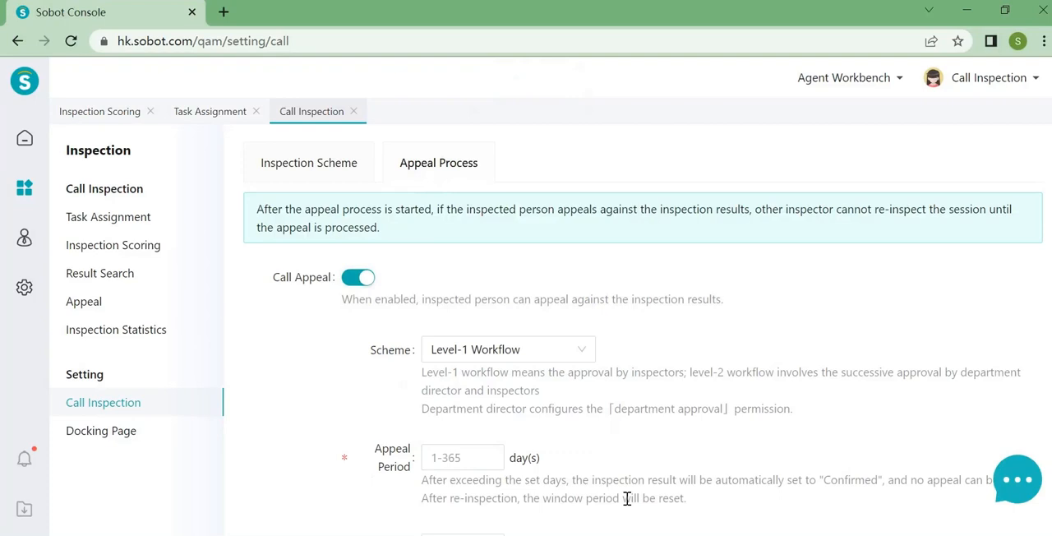
{"action": "left_click", "coordinate": [530, 351]}
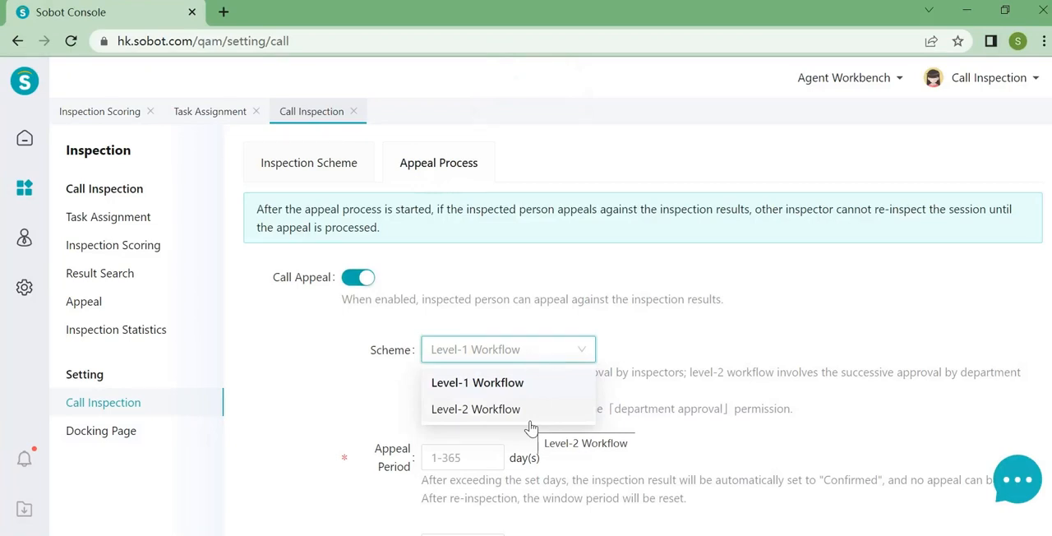
{"action": "left_click", "coordinate": [504, 298]}
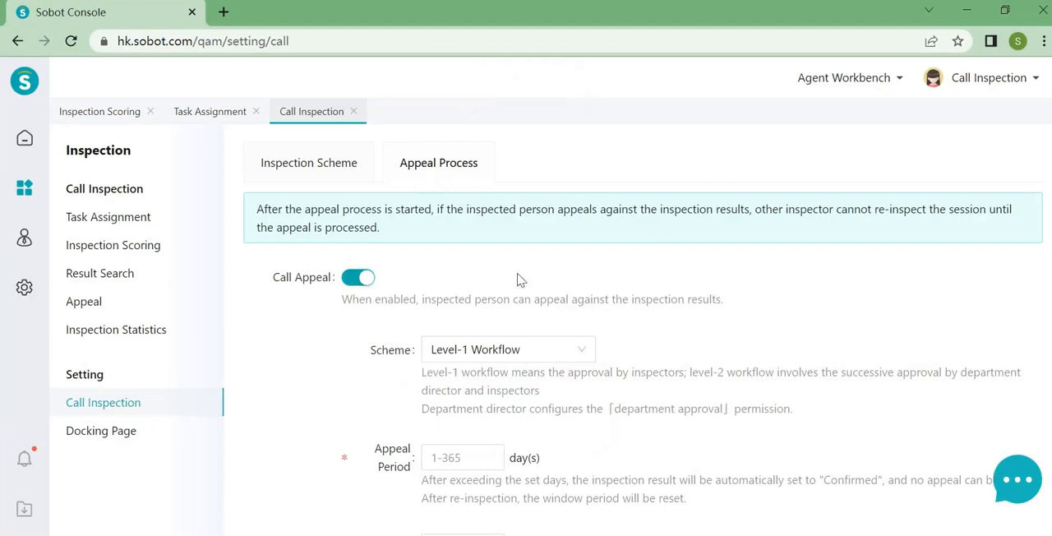
- Open the docking page settings of the inspection module
{"action": "left_click", "coordinate": [118, 434]}
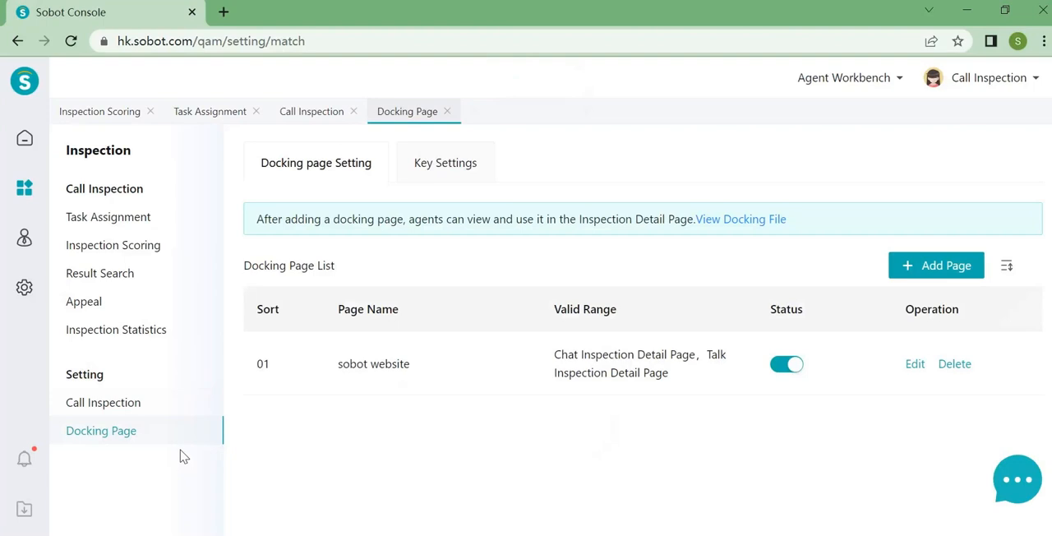
- Examine the fields of the form for adding a docking page, and close it without saving
{"action": "left_click", "coordinate": [958, 265]}
{"action": "left_click", "coordinate": [763, 178]}
{"action": "left_click", "coordinate": [739, 224]}
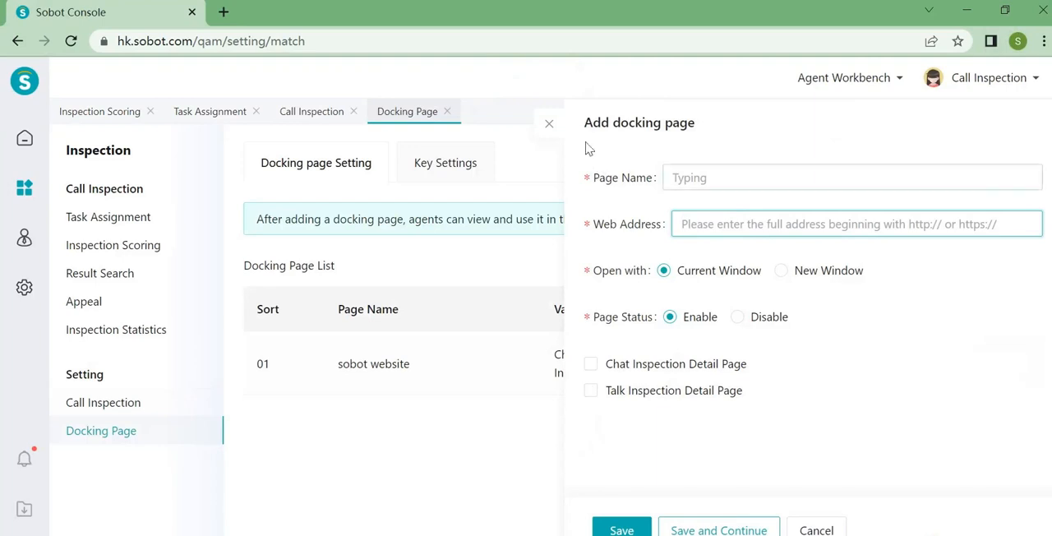
{"action": "left_click", "coordinate": [549, 124]}
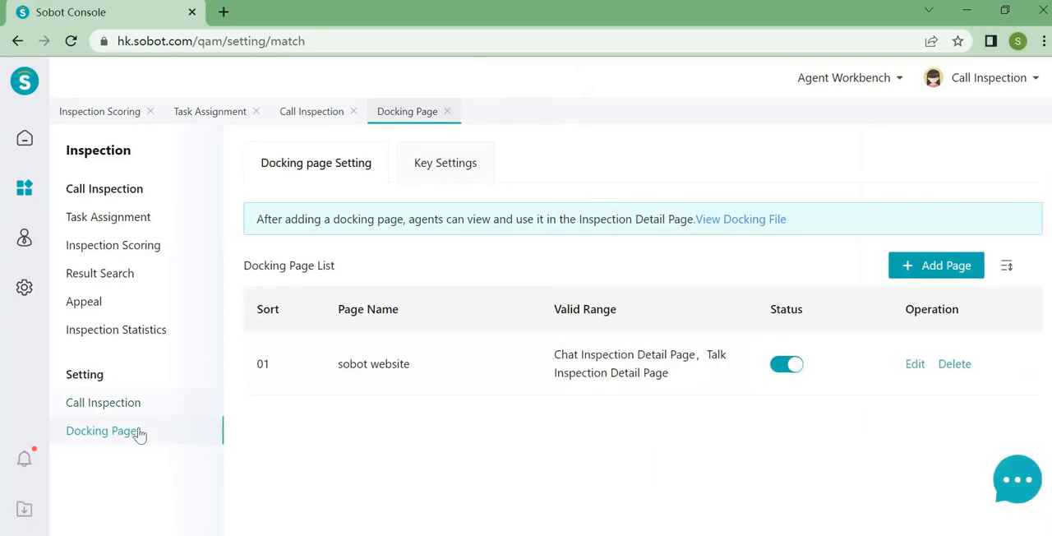
- Open the sampling inspection view of Task Assignment and expand its call filter conditions
{"action": "left_click", "coordinate": [116, 219]}
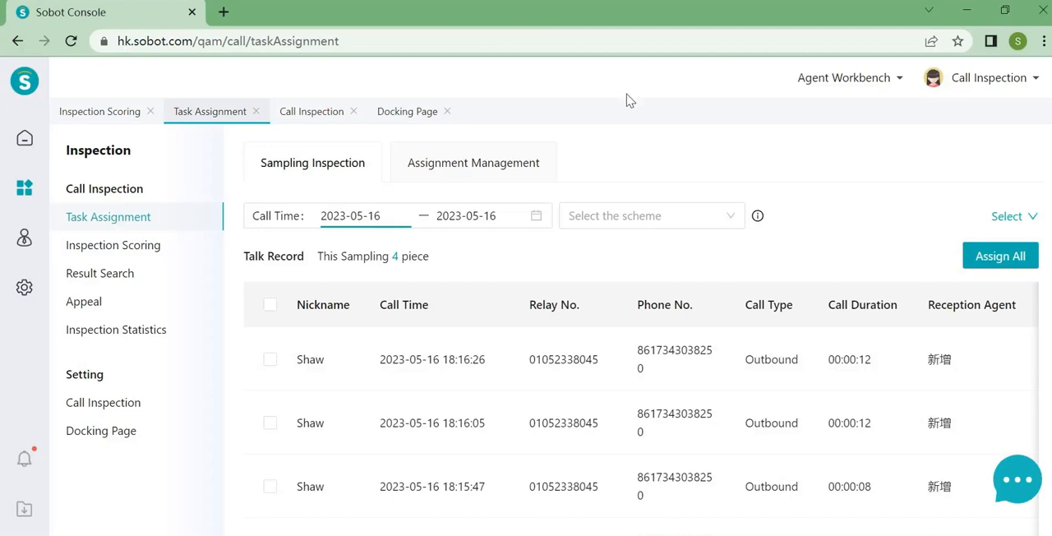
{"action": "left_click", "coordinate": [364, 215]}
{"action": "left_click", "coordinate": [1003, 218]}
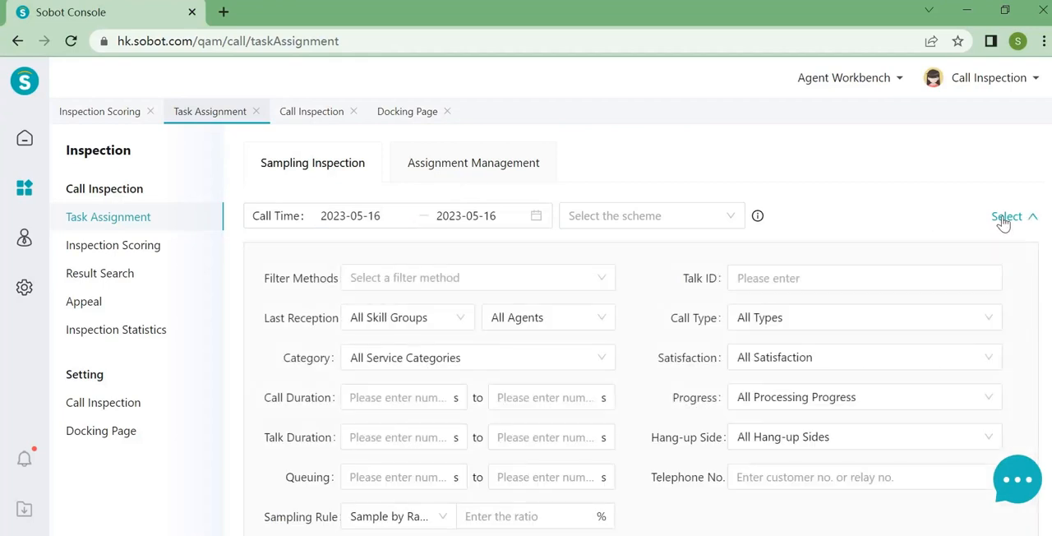
- Examine the sampling filter conditions and the options available for the sampling rule
{"action": "scroll", "coordinate": [912, 282], "scroll_direction": "down", "scroll_amount": 2}
{"action": "scroll", "coordinate": [912, 282], "scroll_direction": "up", "scroll_amount": 2}
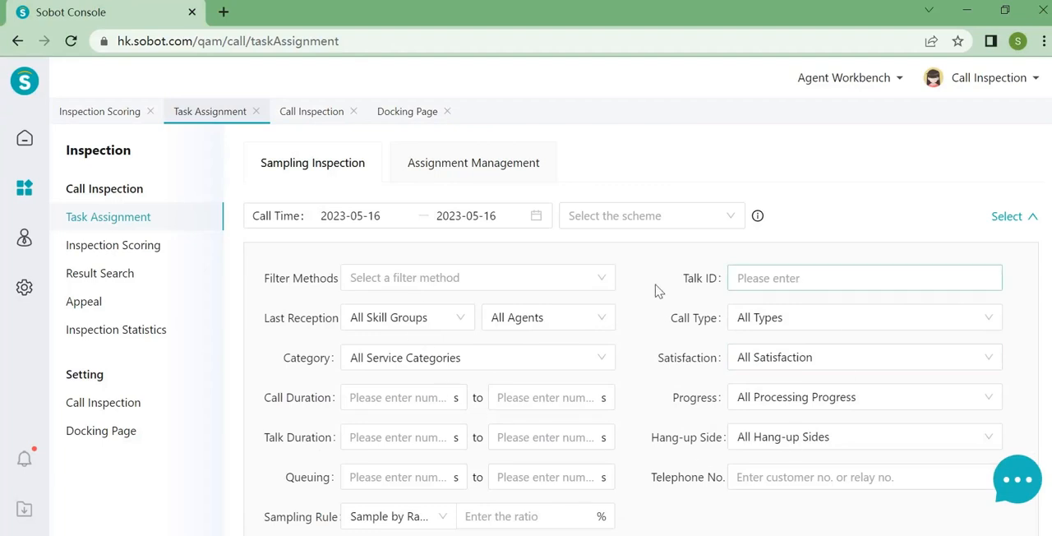
{"action": "scroll", "coordinate": [464, 352], "scroll_direction": "down", "scroll_amount": 1}
{"action": "left_click", "coordinate": [464, 354]}
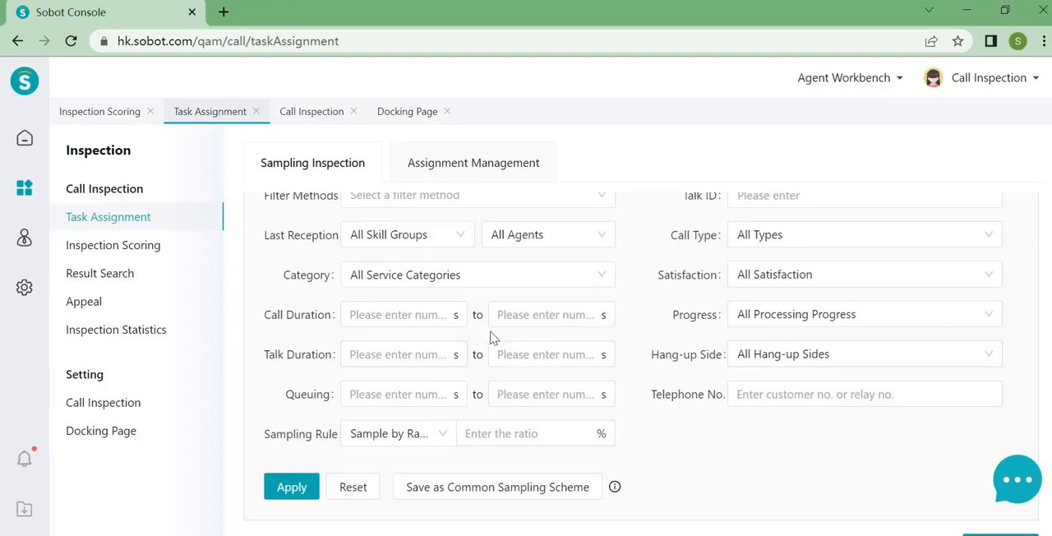
{"action": "scroll", "coordinate": [434, 421], "scroll_direction": "up", "scroll_amount": 1}
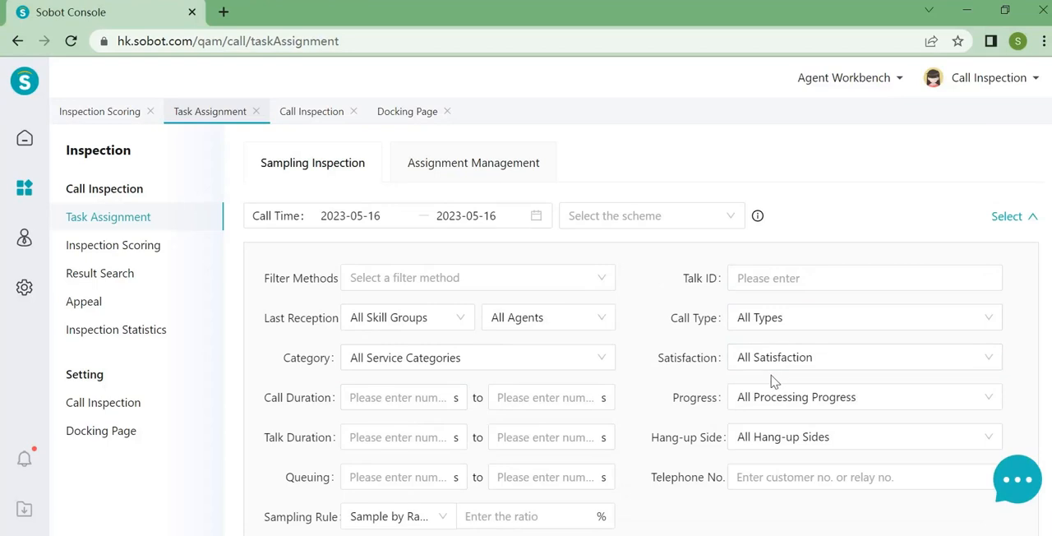
{"action": "scroll", "coordinate": [566, 399], "scroll_direction": "down", "scroll_amount": 1}
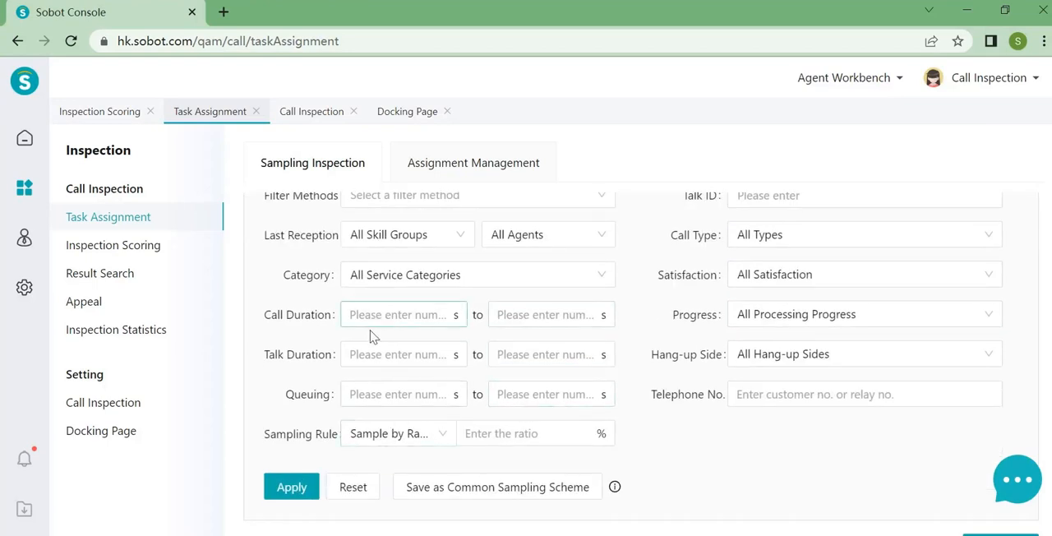
{"action": "scroll", "coordinate": [444, 359], "scroll_direction": "up", "scroll_amount": 1}
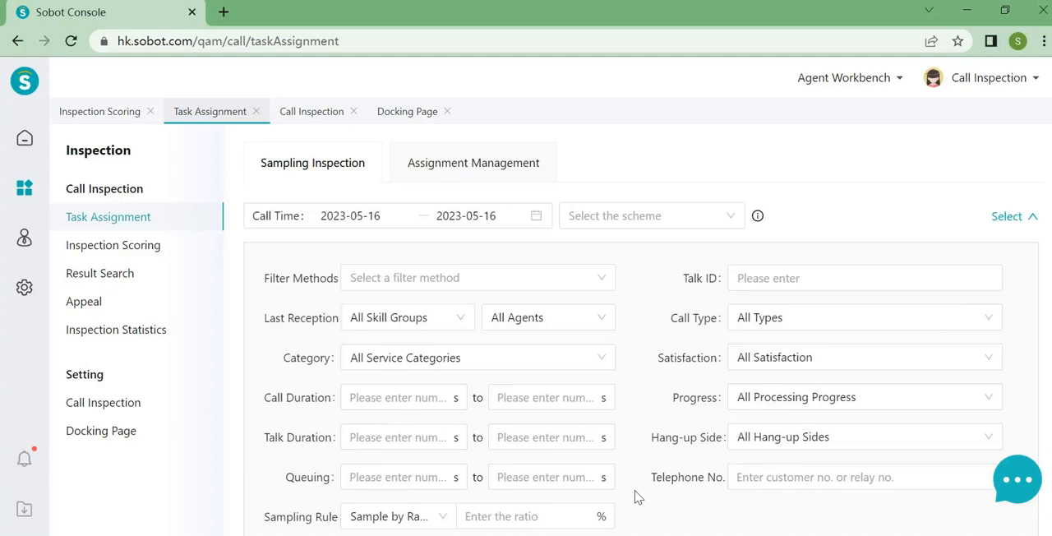
{"action": "scroll", "coordinate": [638, 497], "scroll_direction": "down", "scroll_amount": 1}
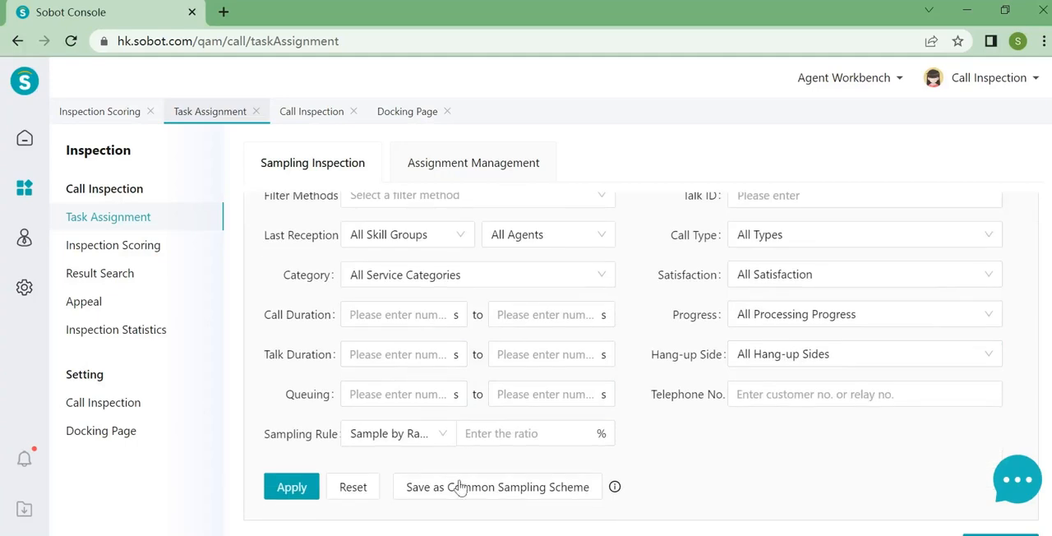
{"action": "left_click", "coordinate": [413, 448]}
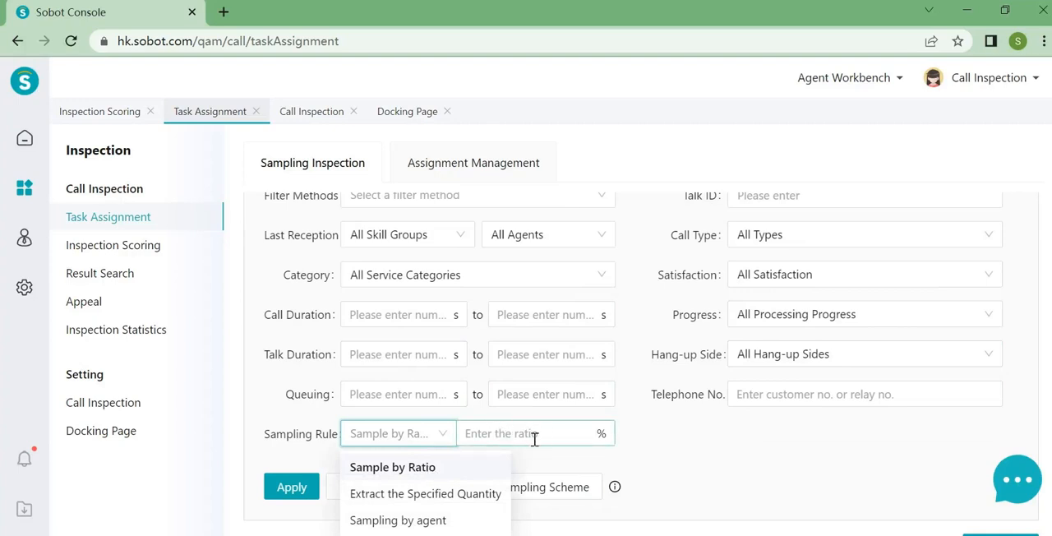
{"action": "left_click", "coordinate": [670, 481]}
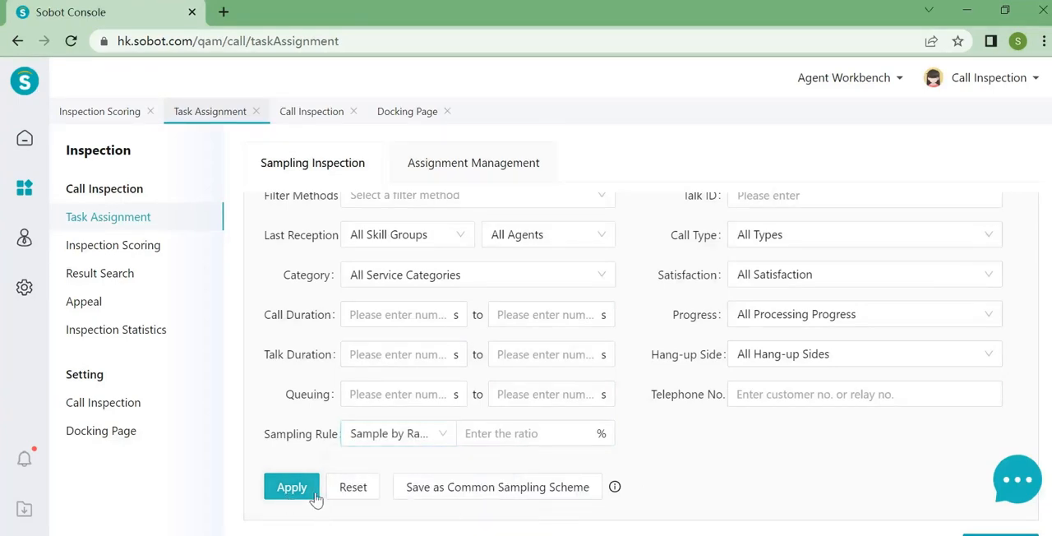
- Examine the talk record list of sampled calls across all its columns through to the inspection status
{"action": "scroll", "coordinate": [543, 415], "scroll_direction": "up", "scroll_amount": 1}
{"action": "scroll", "coordinate": [545, 419], "scroll_direction": "down", "scroll_amount": 5}
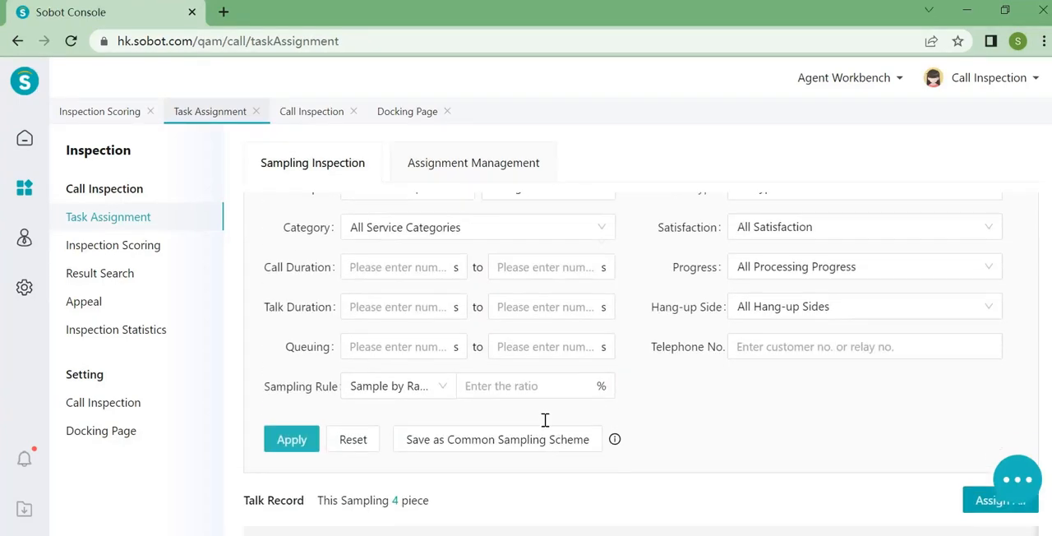
{"action": "scroll", "coordinate": [587, 407], "scroll_direction": "down", "scroll_amount": 1}
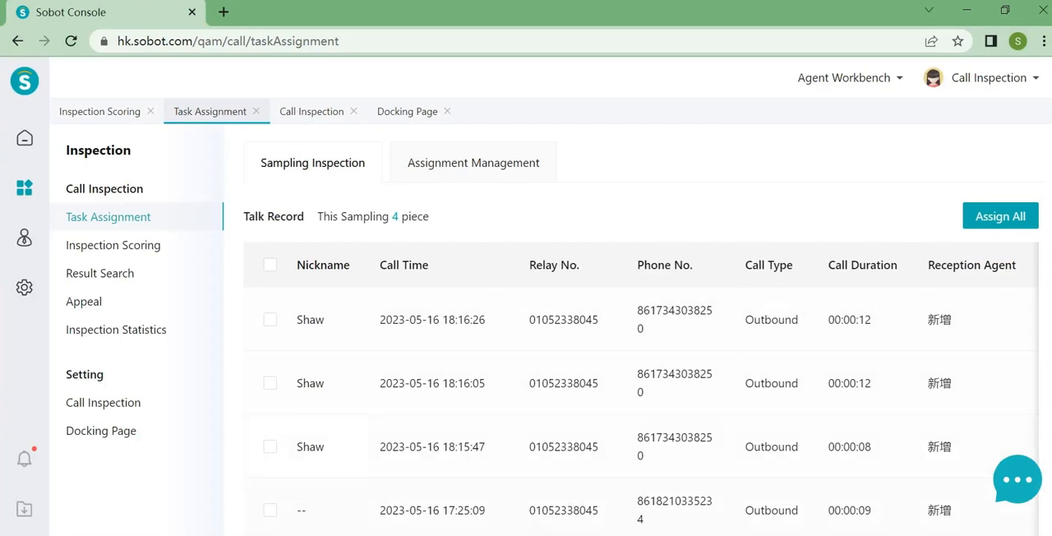
{"action": "scroll", "coordinate": [703, 386], "scroll_direction": "right", "scroll_amount": 5}
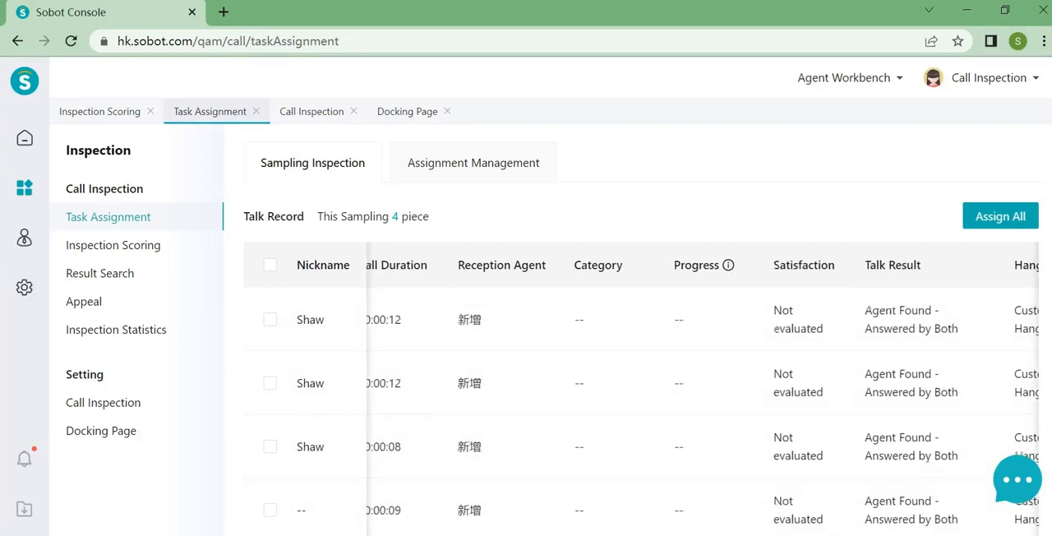
{"action": "scroll", "coordinate": [921, 532], "scroll_direction": "right", "scroll_amount": 3}
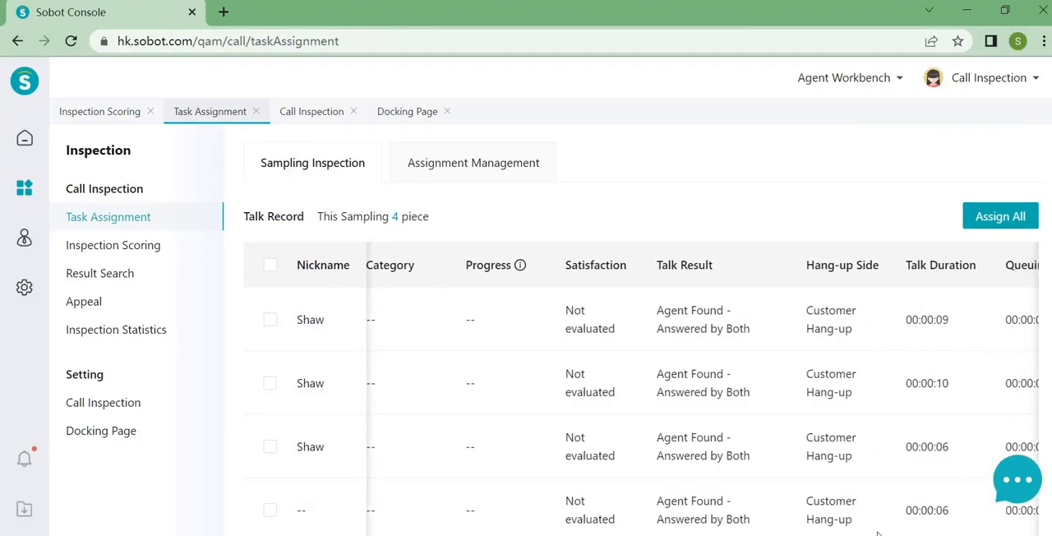
{"action": "scroll", "coordinate": [921, 532], "scroll_direction": "right", "scroll_amount": 1}
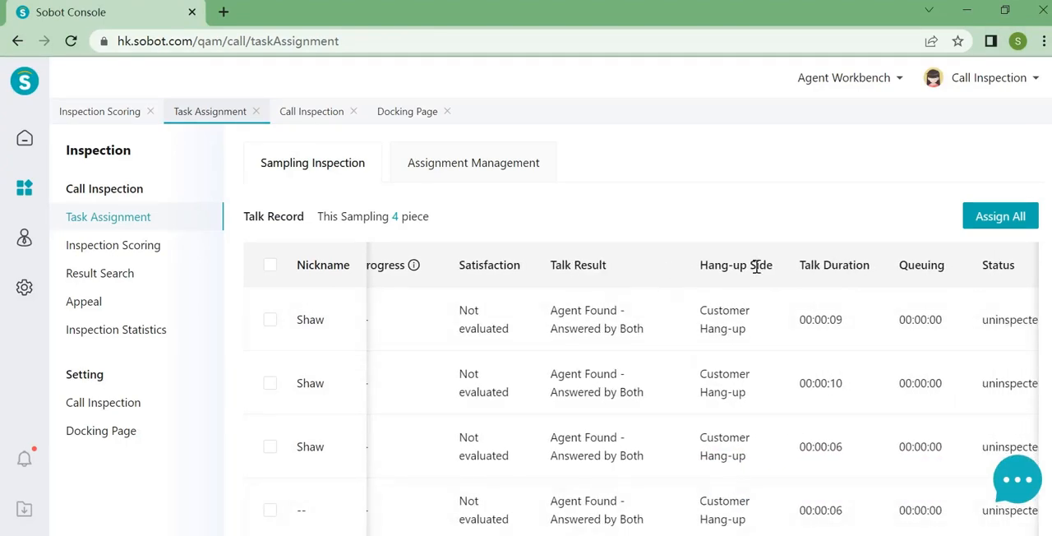
{"action": "scroll", "coordinate": [776, 261], "scroll_direction": "right", "scroll_amount": 1}
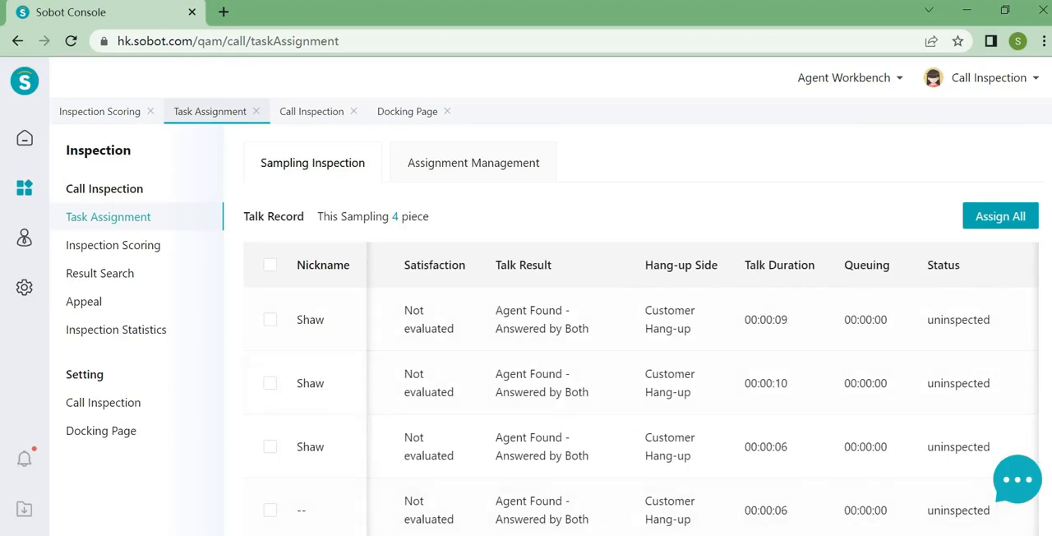
{"action": "scroll", "coordinate": [261, 377], "scroll_direction": "left", "scroll_amount": 4}
{"action": "left_click", "coordinate": [271, 320]}
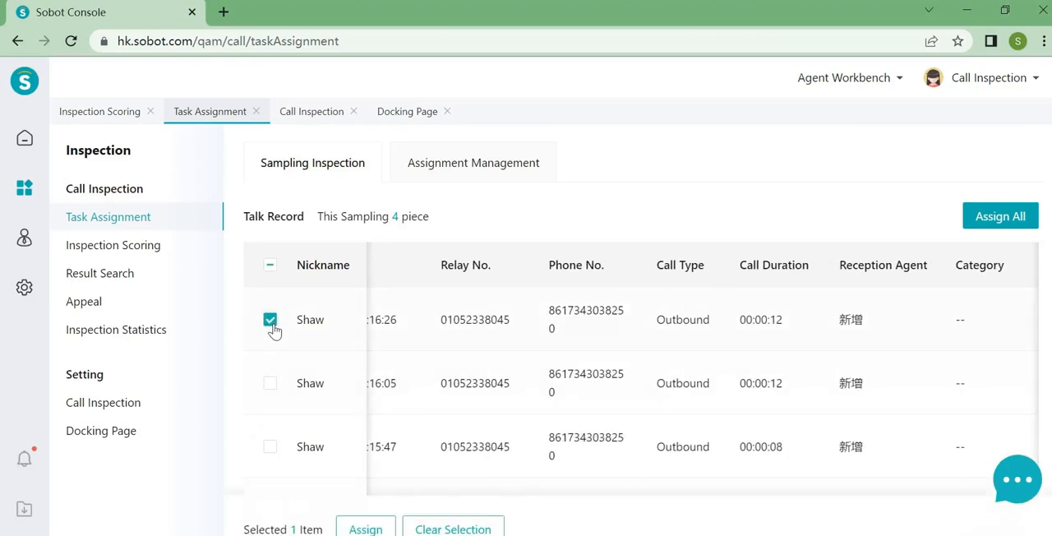
{"action": "left_click", "coordinate": [356, 530]}
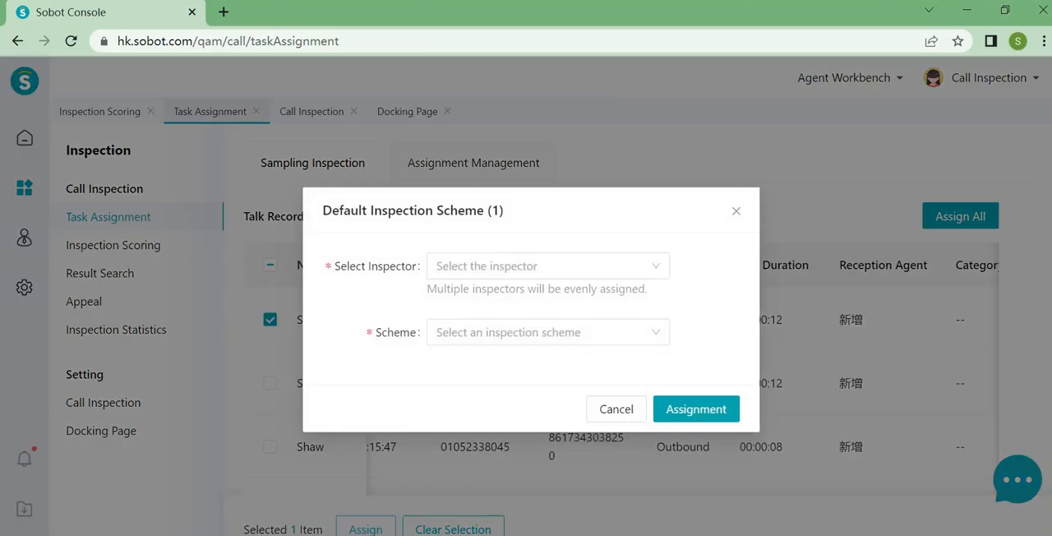
{"action": "left_click", "coordinate": [474, 271]}
{"action": "left_click", "coordinate": [478, 432]}
{"action": "left_click", "coordinate": [638, 477]}
{"action": "left_click", "coordinate": [534, 332]}
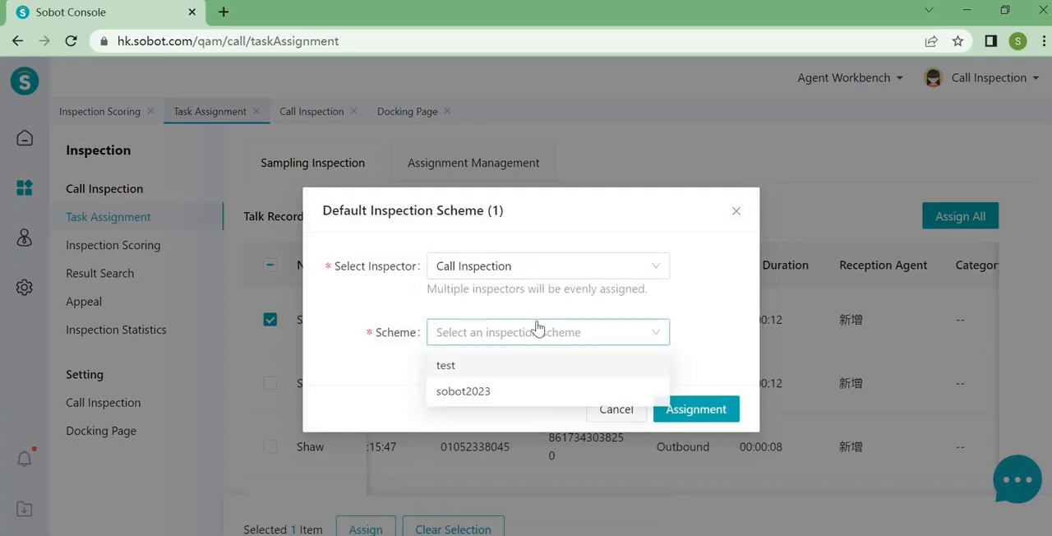
{"action": "left_click", "coordinate": [486, 396]}
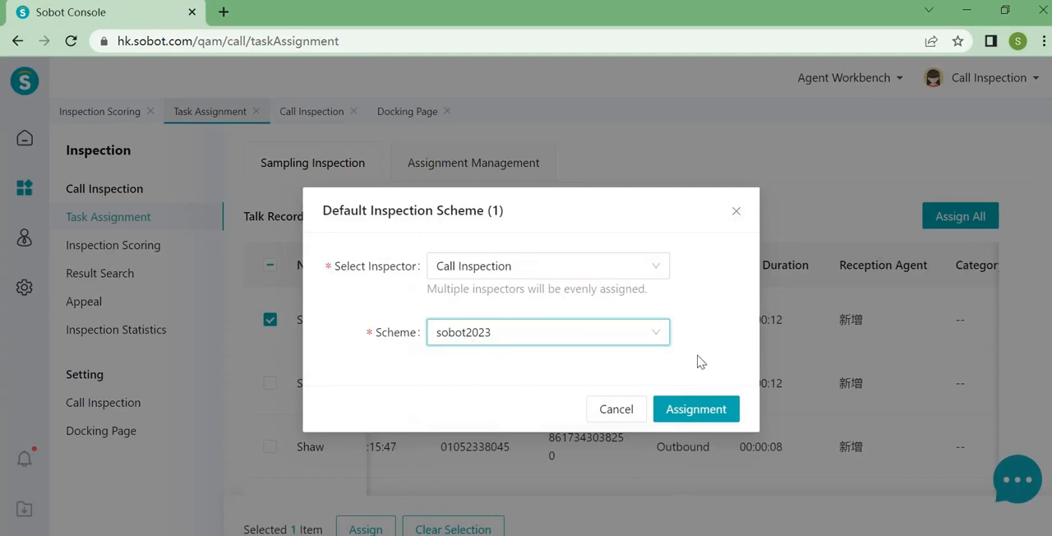
{"action": "left_click", "coordinate": [676, 411]}
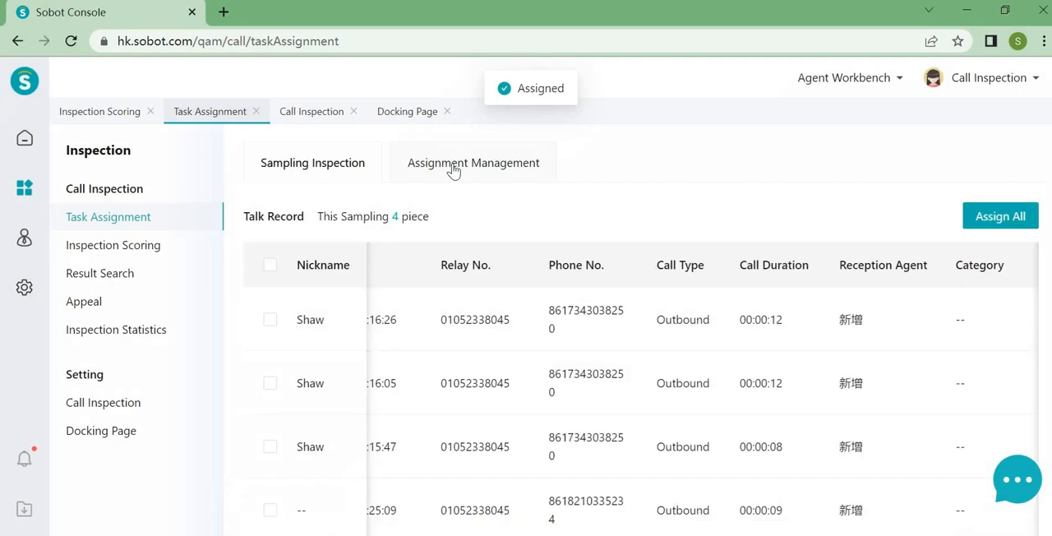
- Check the assigned call in Assignment Management across the all, uninspected and inspected lists
{"action": "left_click", "coordinate": [454, 169]}
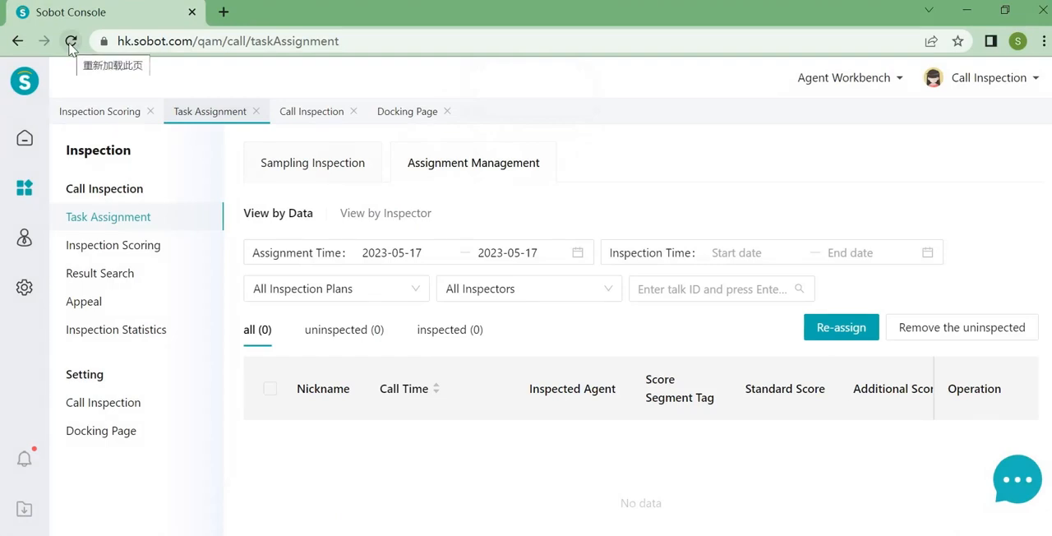
{"action": "left_click", "coordinate": [341, 164]}
{"action": "left_click", "coordinate": [479, 169]}
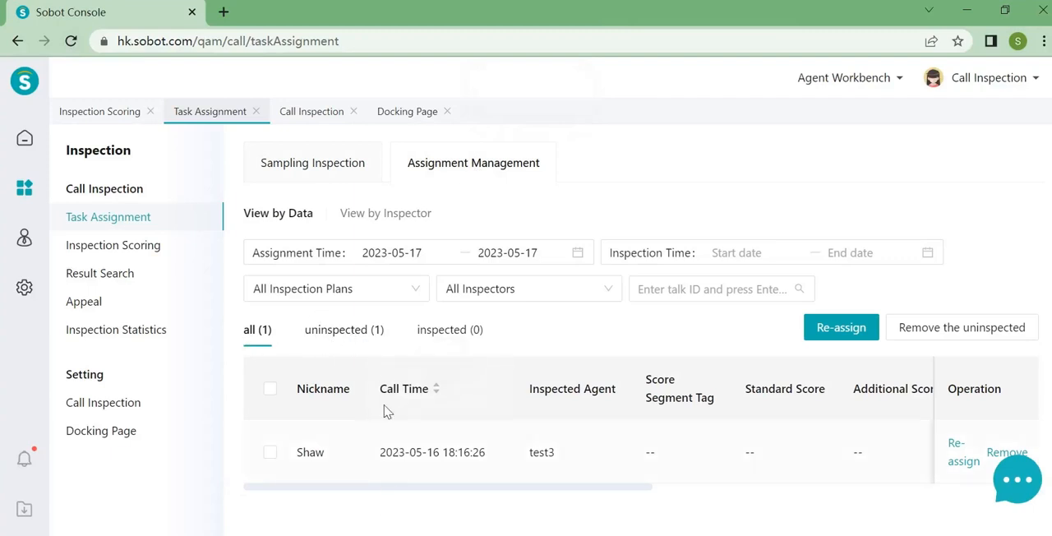
{"action": "left_click", "coordinate": [334, 337]}
{"action": "left_click", "coordinate": [263, 335]}
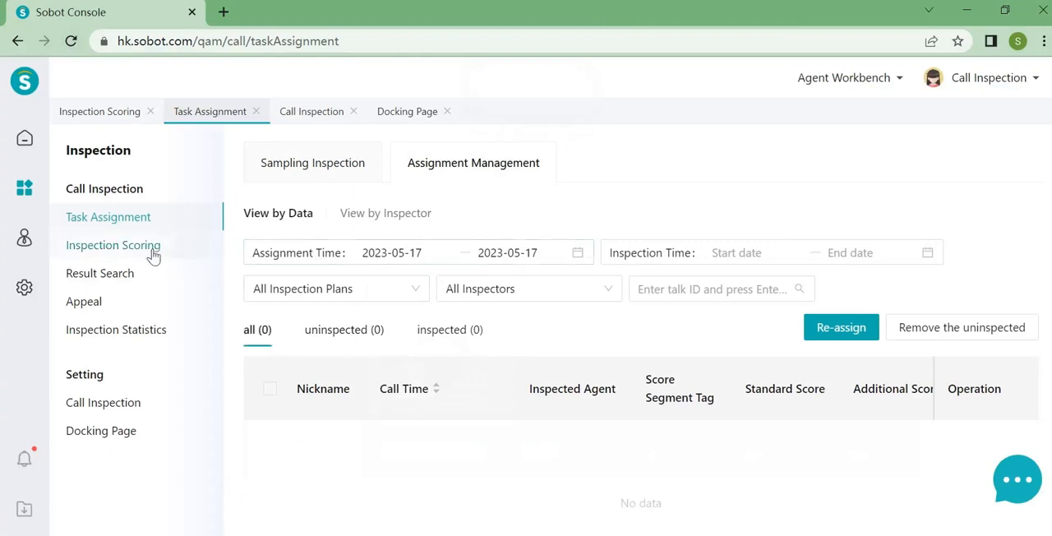
{"action": "left_click", "coordinate": [350, 332]}
{"action": "left_click", "coordinate": [433, 332]}
{"action": "left_click", "coordinate": [342, 337]}
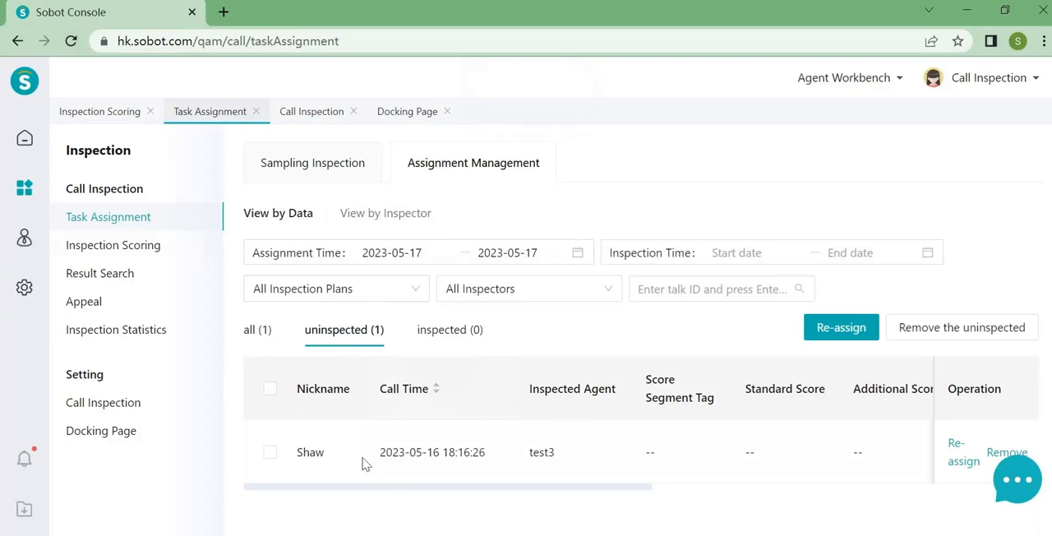
- Show the calls to be inspected in Inspection Scoring with an assignment time of this month, 2023-05-01 to 2023-05-31
{"action": "left_click", "coordinate": [142, 253]}
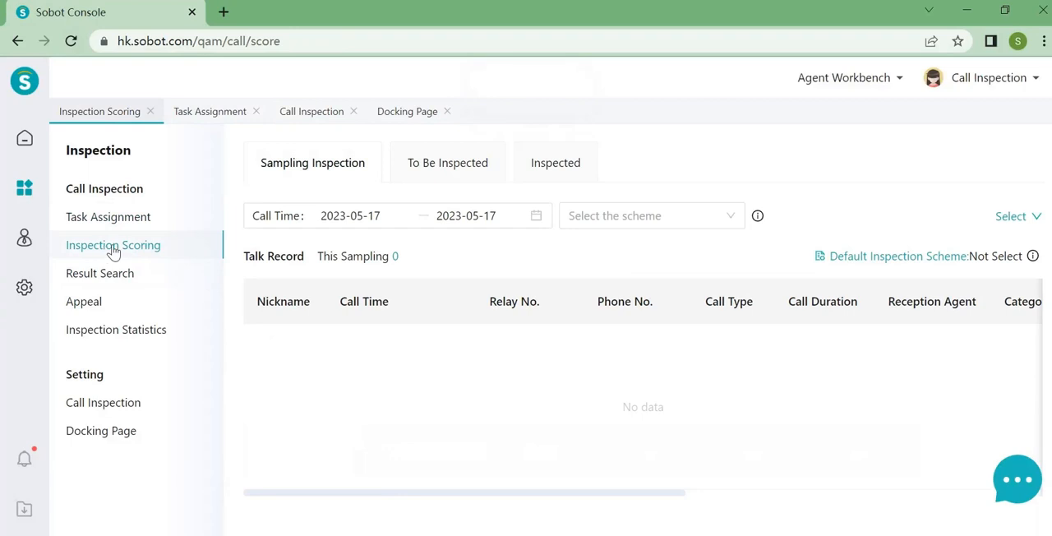
{"action": "left_click", "coordinate": [433, 163]}
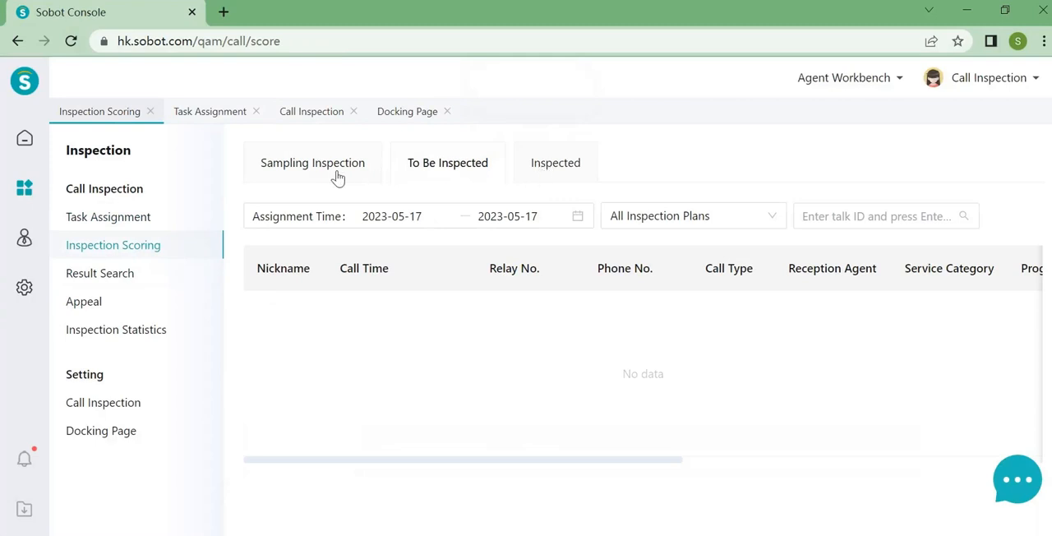
{"action": "left_click", "coordinate": [368, 216]}
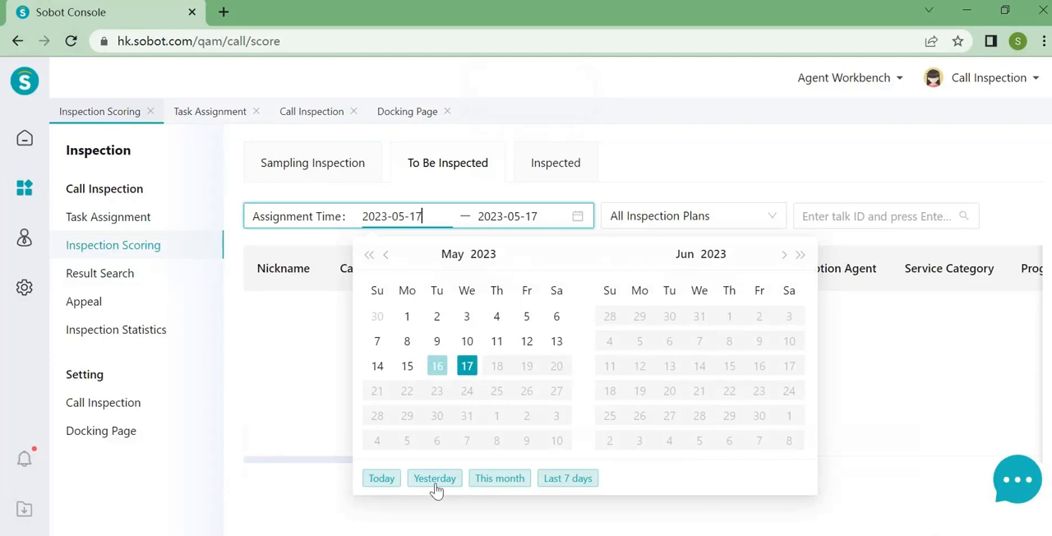
{"action": "left_click", "coordinate": [500, 478]}
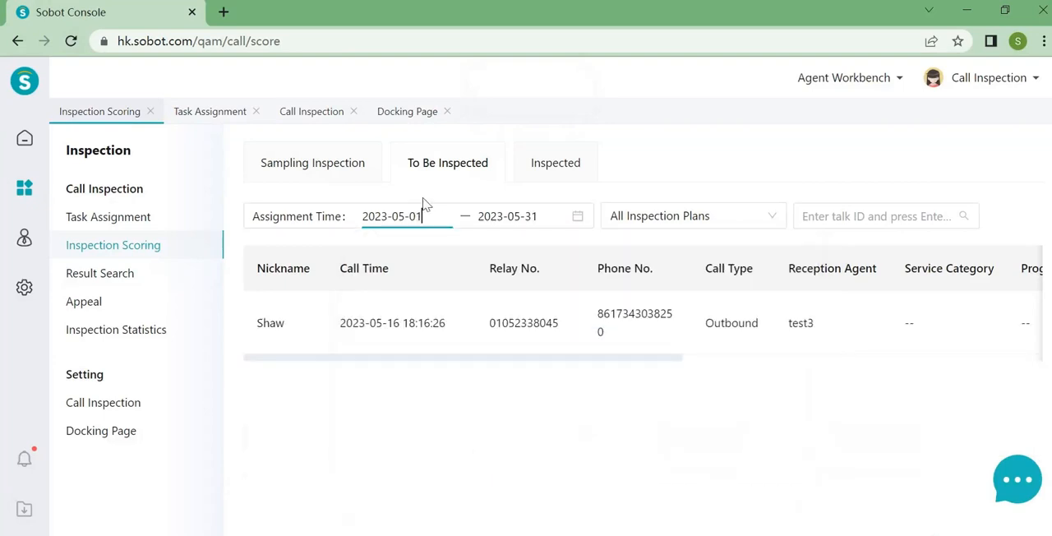
{"action": "left_click_drag", "start_coordinate": [302, 360], "coordinate": [669, 425]}
{"action": "left_click_drag", "start_coordinate": [737, 363], "coordinate": [389, 343]}
{"action": "left_click", "coordinate": [383, 328]}
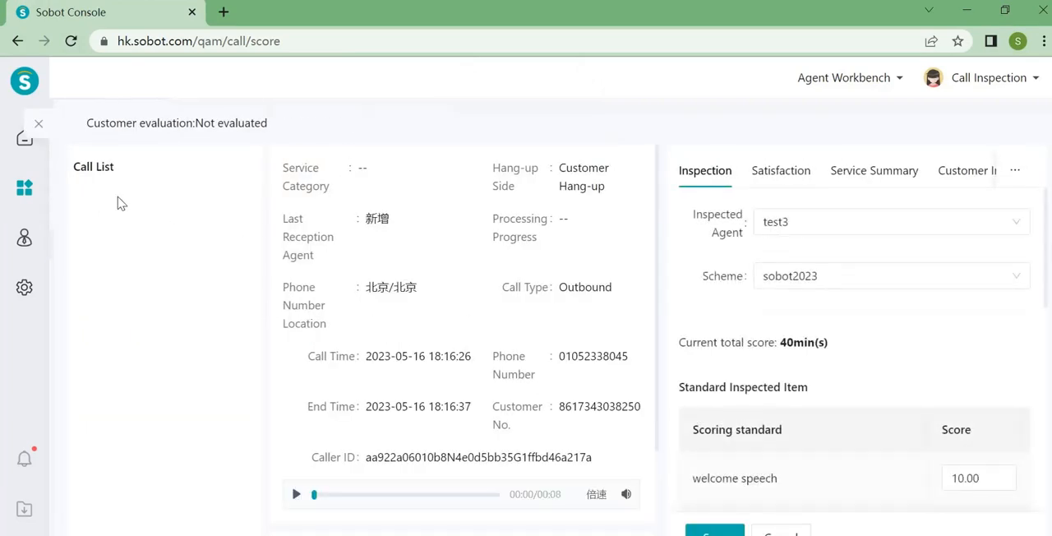
{"action": "scroll", "coordinate": [415, 304], "scroll_direction": "down", "scroll_amount": 2}
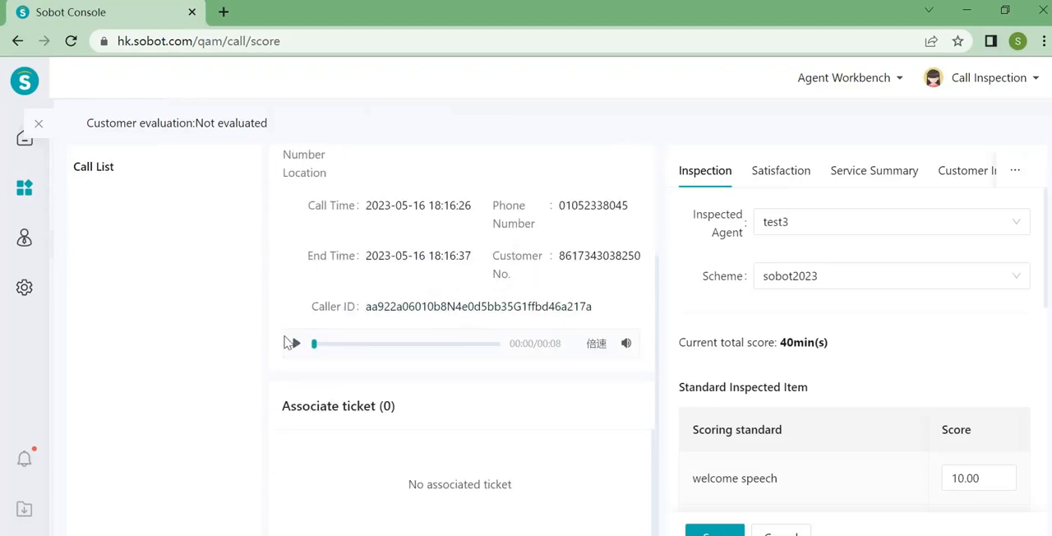
{"action": "left_click", "coordinate": [294, 346]}
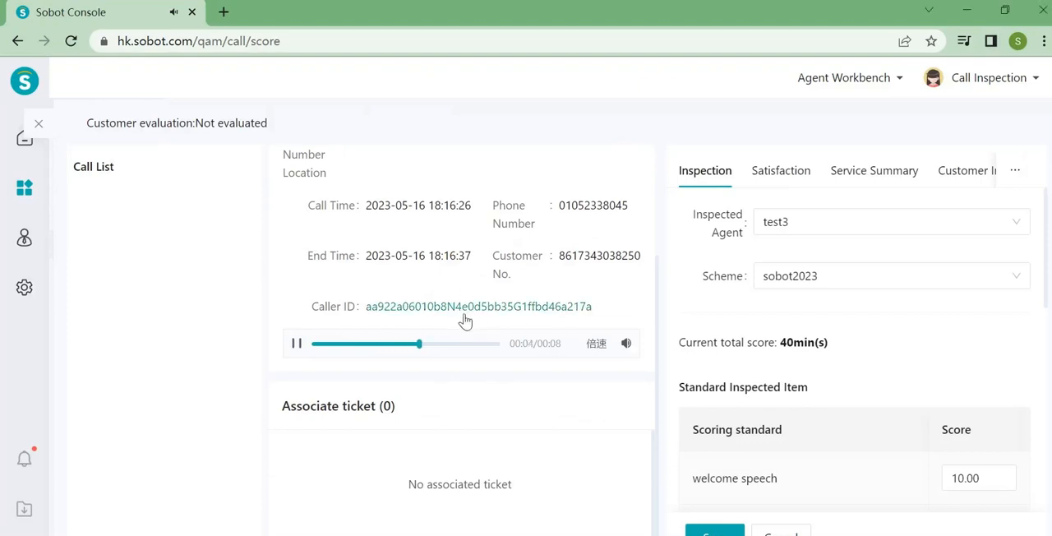
{"action": "left_click", "coordinate": [297, 346]}
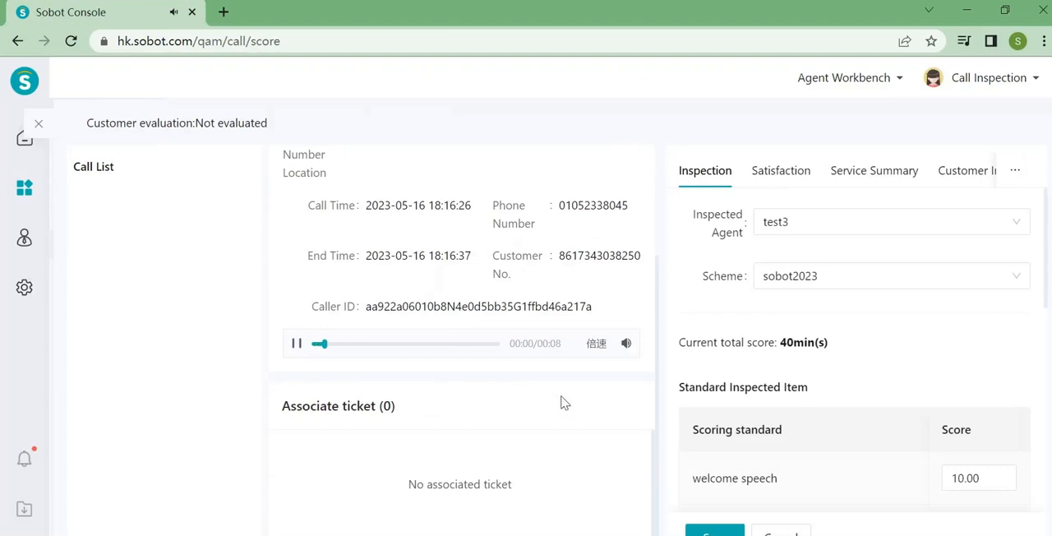
- Review the call details and set the correct answer score under the standard inspected items to 10
{"action": "scroll", "coordinate": [539, 430], "scroll_direction": "up", "scroll_amount": 3}
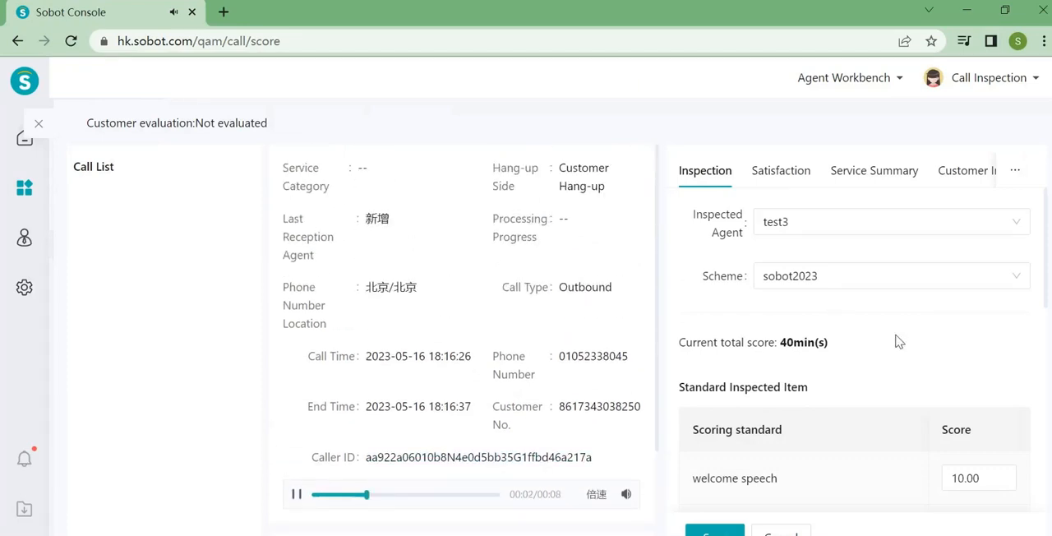
{"action": "scroll", "coordinate": [895, 341], "scroll_direction": "down", "scroll_amount": 3}
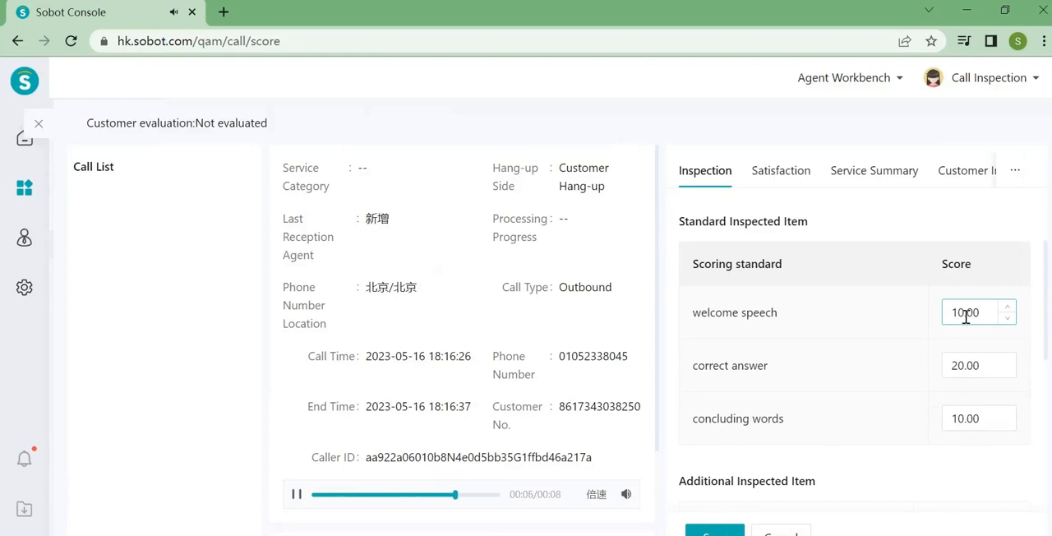
{"action": "left_click", "coordinate": [960, 363]}
{"action": "key", "text": "BackSpace"}
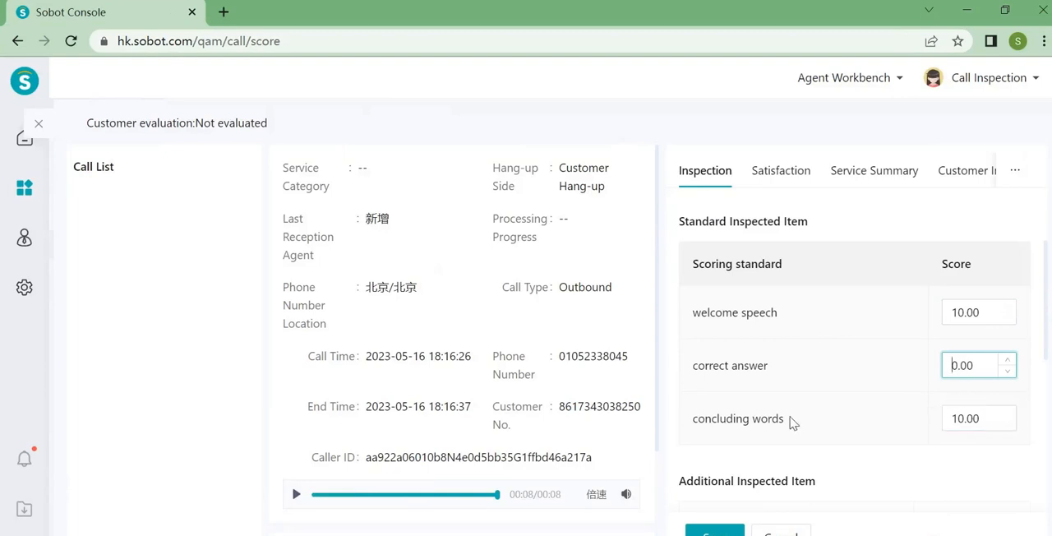
{"action": "type", "text": "1"}
{"action": "left_click", "coordinate": [859, 385]}
- Give the good review item under the additional inspected items a score of 8
{"action": "scroll", "coordinate": [726, 348], "scroll_direction": "down", "scroll_amount": 2}
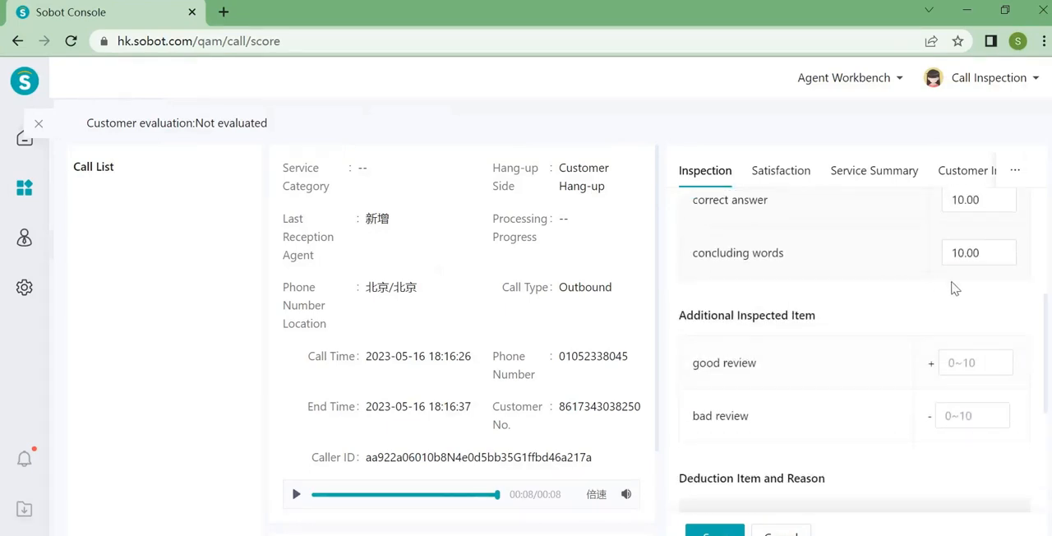
{"action": "scroll", "coordinate": [945, 312], "scroll_direction": "up", "scroll_amount": 2}
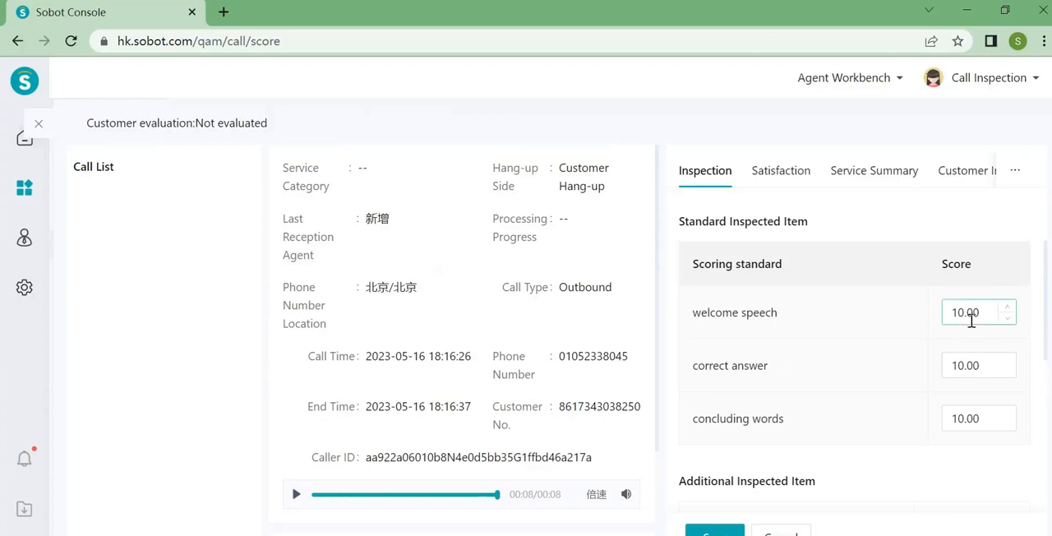
{"action": "scroll", "coordinate": [978, 358], "scroll_direction": "down", "scroll_amount": 2}
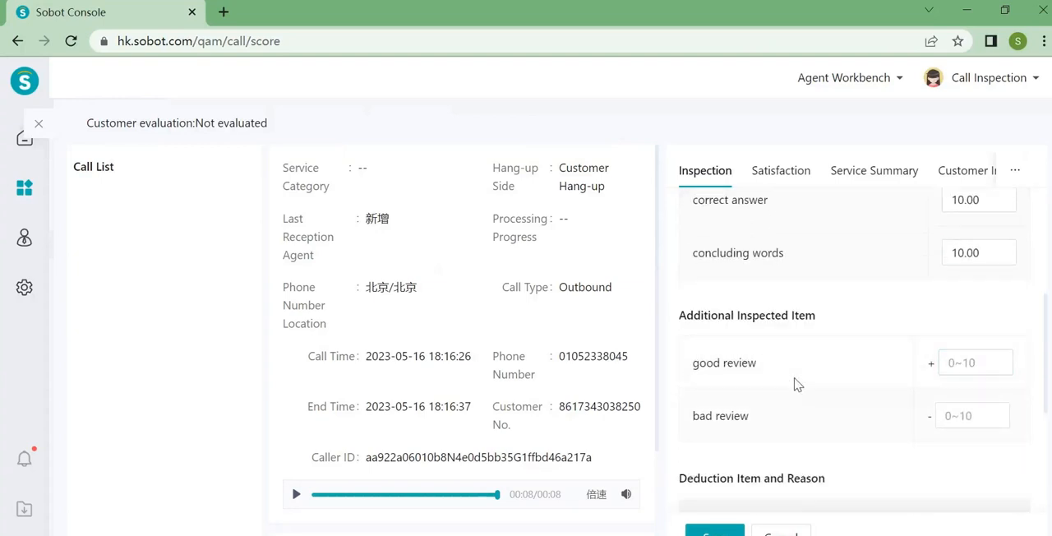
{"action": "left_click", "coordinate": [985, 363]}
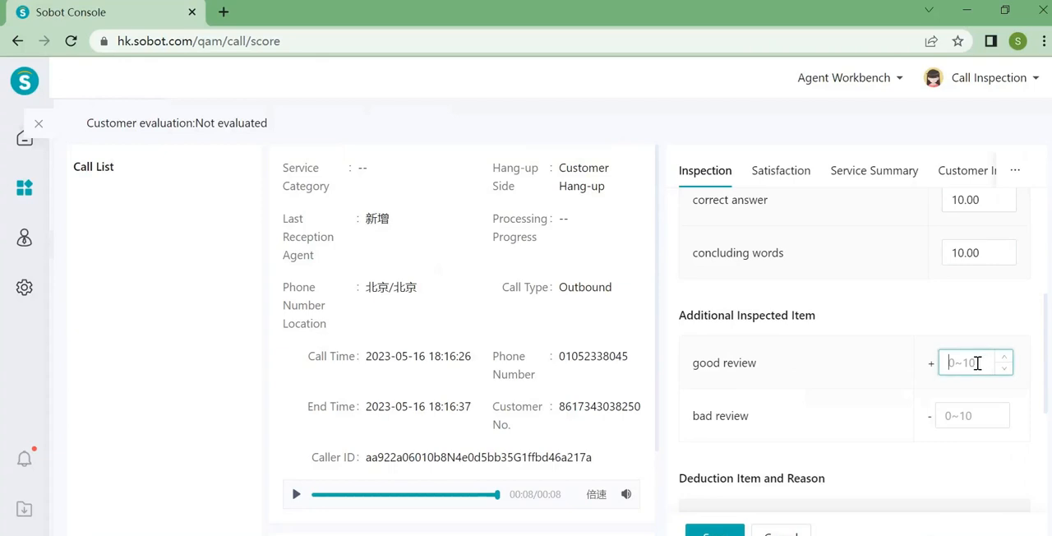
{"action": "type", "text": "8"}
{"action": "left_click", "coordinate": [873, 448]}
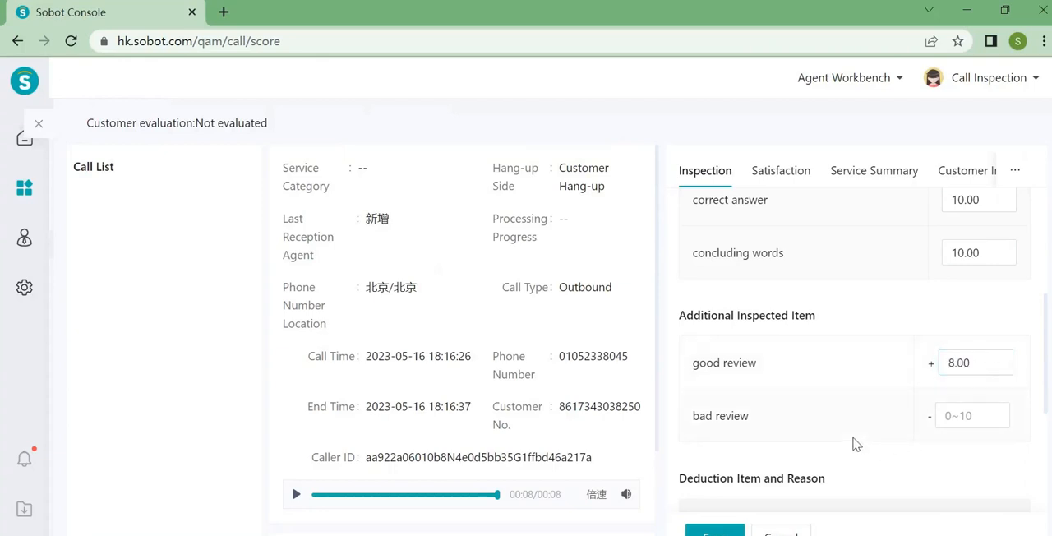
- Apply the language inspection tag to the call, leaving the deduction items empty
{"action": "scroll", "coordinate": [856, 444], "scroll_direction": "down", "scroll_amount": 5}
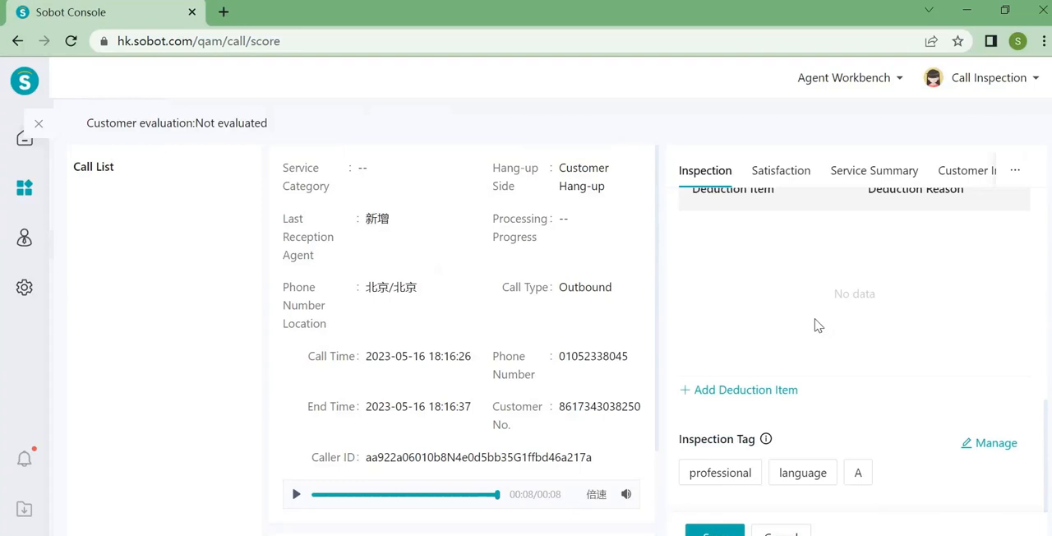
{"action": "scroll", "coordinate": [818, 325], "scroll_direction": "down", "scroll_amount": 1}
{"action": "scroll", "coordinate": [818, 317], "scroll_direction": "down", "scroll_amount": 1}
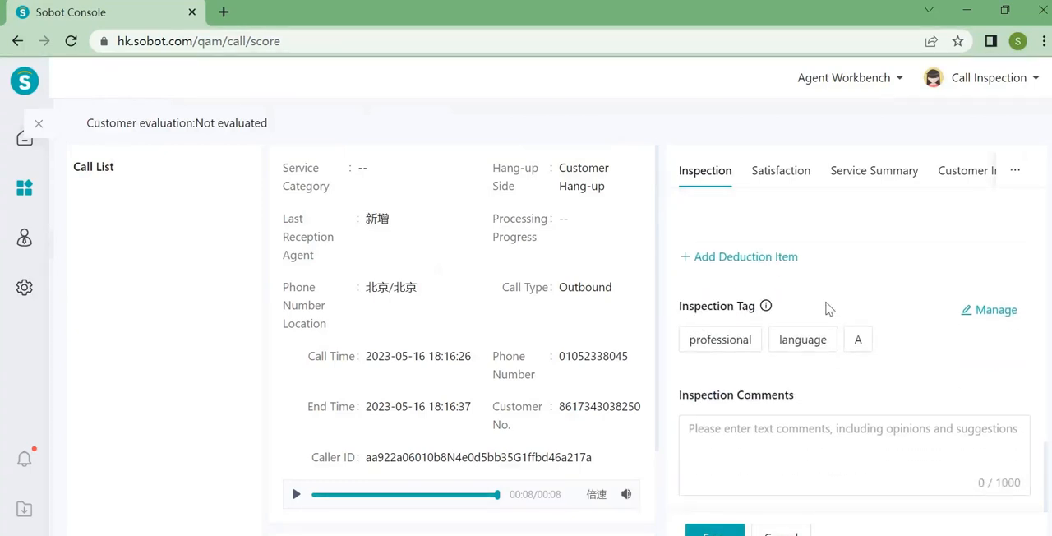
{"action": "left_click", "coordinate": [810, 352]}
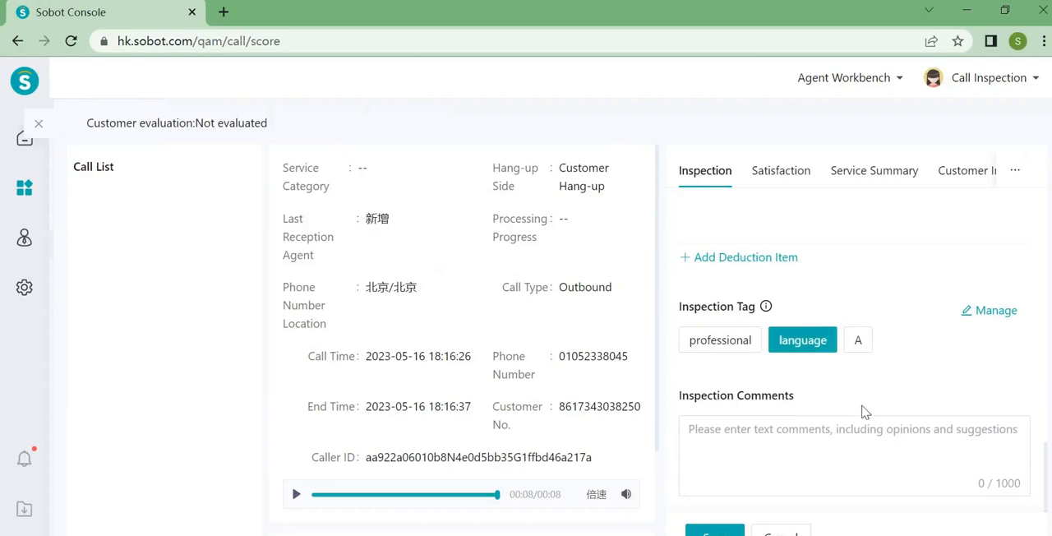
- Enter the inspection comment "pay more attention to the industry knowledge", save the inspection and close the call's details
{"action": "left_click", "coordinate": [836, 454]}
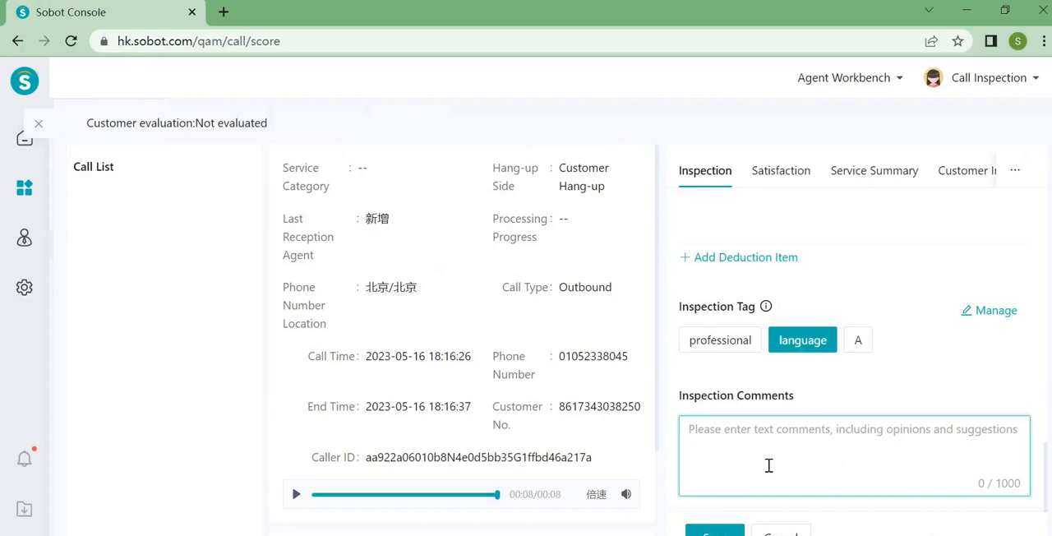
{"action": "type", "text": "pay more a"}
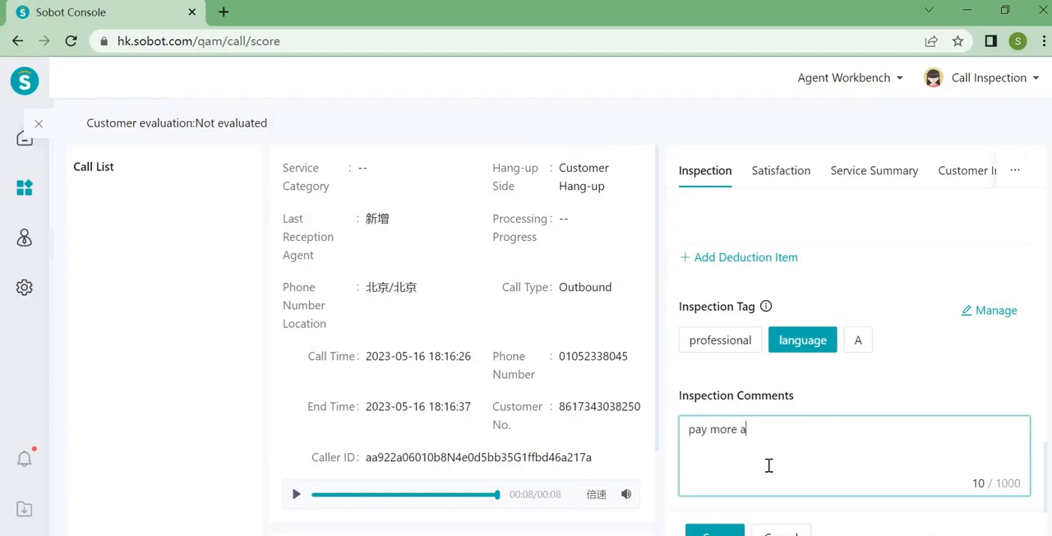
{"action": "type", "text": "ttention to the industry knowledge"}
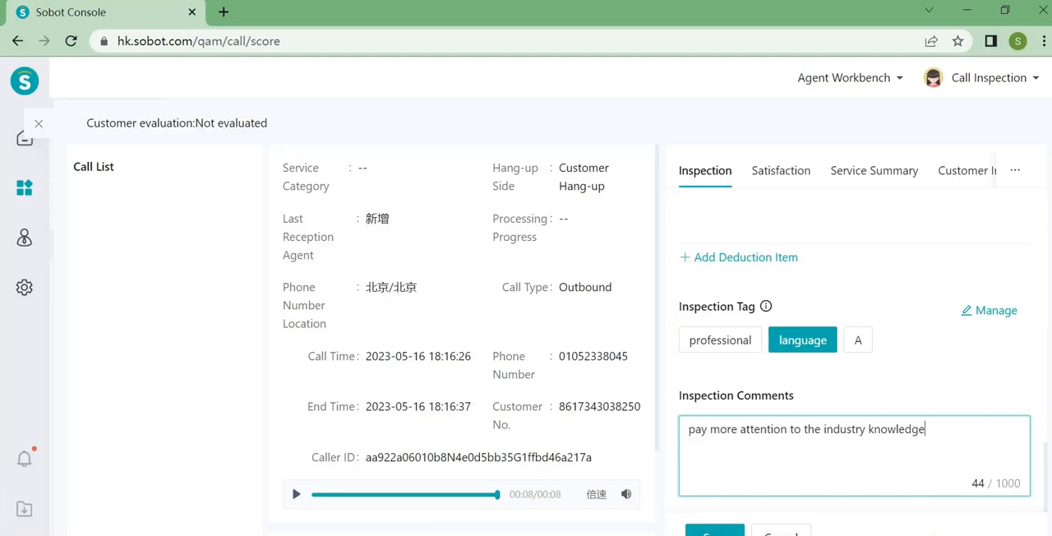
{"action": "left_click", "coordinate": [715, 531]}
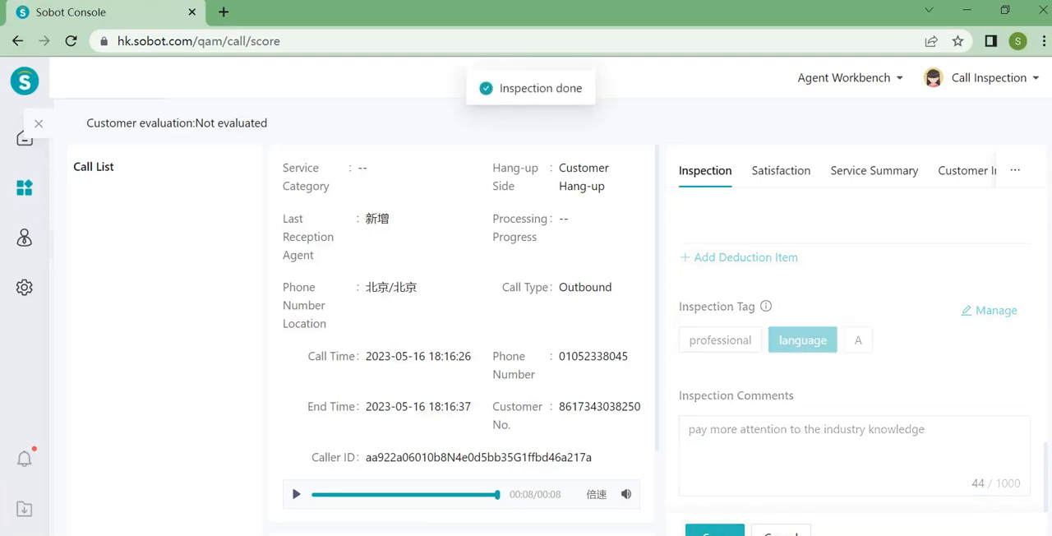
{"action": "left_click", "coordinate": [38, 124]}
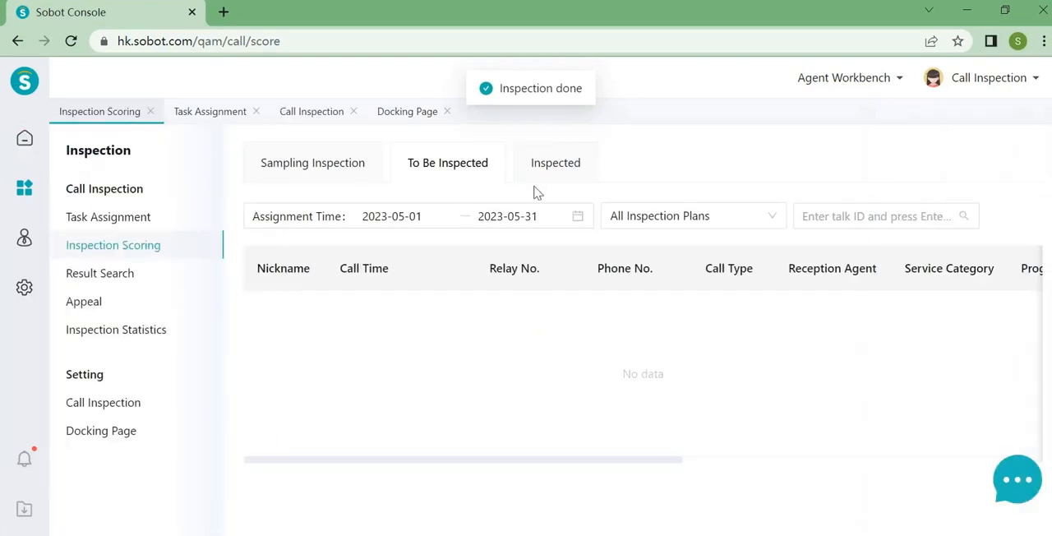
- List the inspected calls with a call time of this month, 2023-05-01 to 2023-05-31, and examine the record's scores, tag and inspection time
{"action": "left_click", "coordinate": [547, 164]}
{"action": "left_click", "coordinate": [456, 216]}
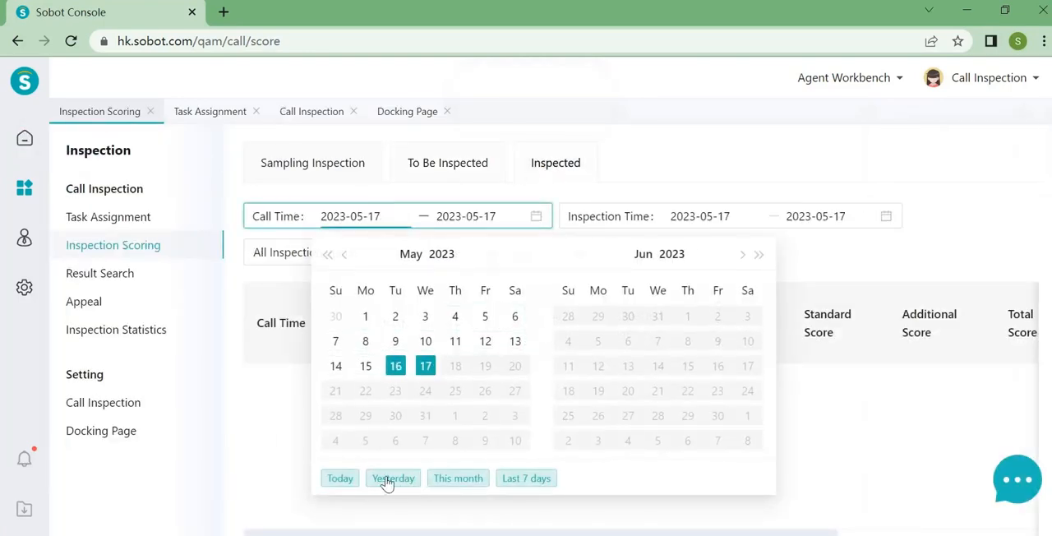
{"action": "left_click", "coordinate": [389, 482]}
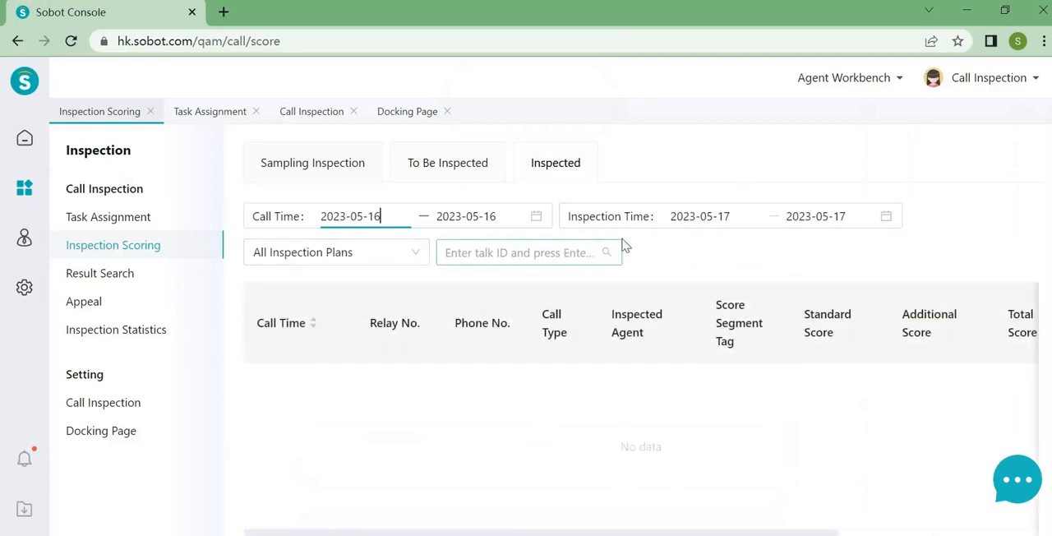
{"action": "left_click", "coordinate": [380, 216]}
{"action": "left_click", "coordinate": [461, 479]}
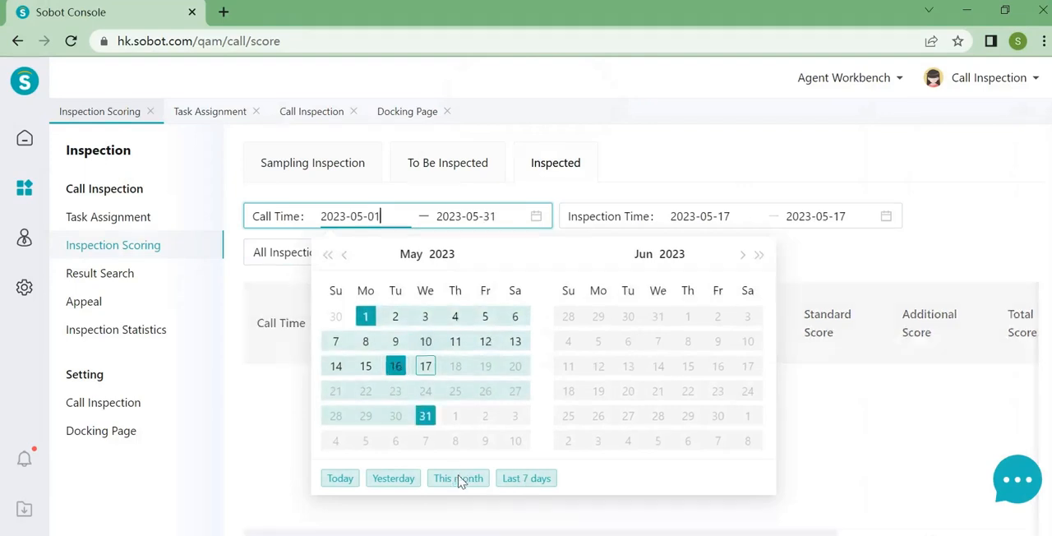
{"action": "left_click_drag", "start_coordinate": [474, 430], "coordinate": [723, 427]}
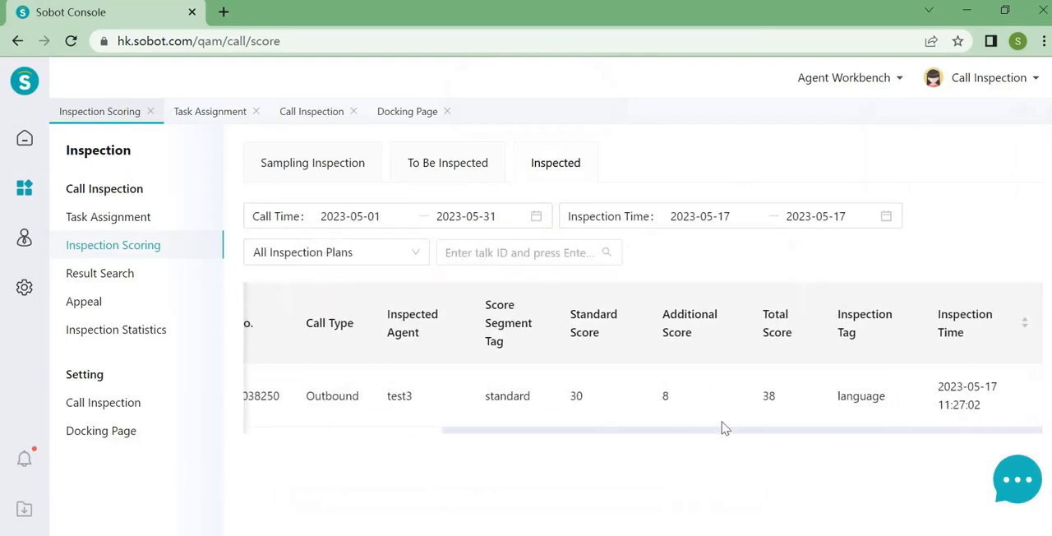
{"action": "left_click_drag", "start_coordinate": [652, 430], "coordinate": [453, 437]}
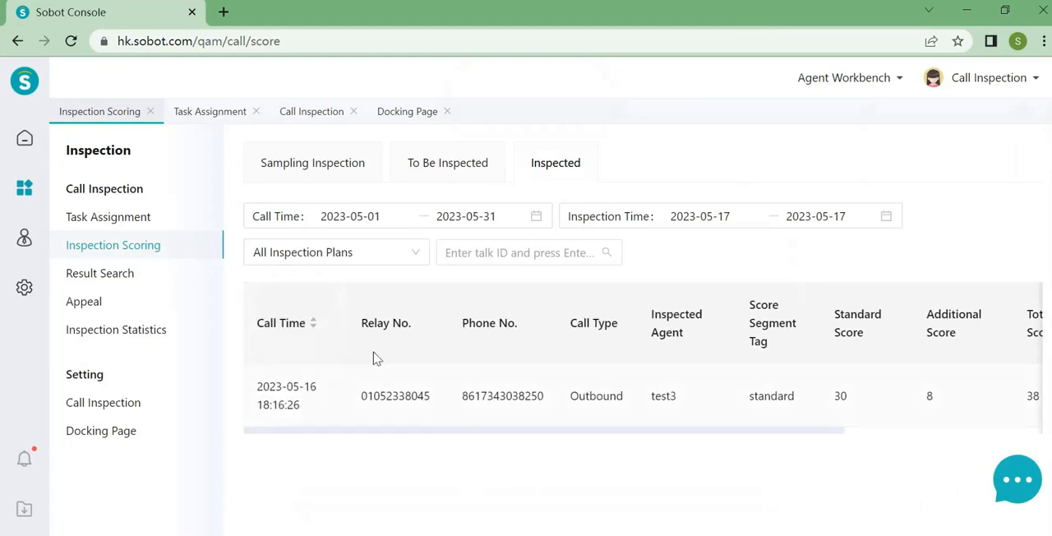
{"action": "left_click_drag", "start_coordinate": [442, 427], "coordinate": [475, 457]}
{"action": "left_click", "coordinate": [474, 457]}
{"action": "left_click_drag", "start_coordinate": [576, 430], "coordinate": [827, 414]}
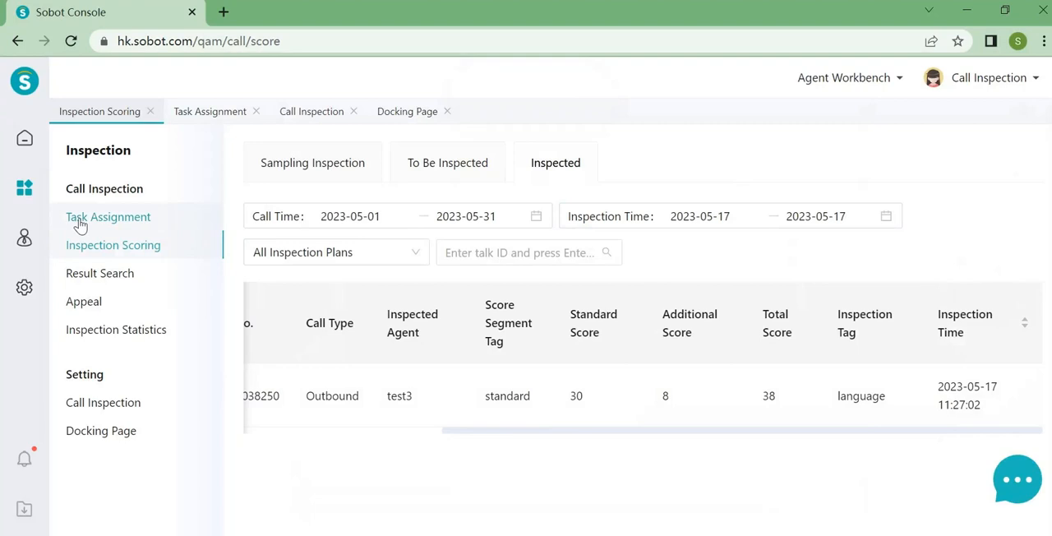
- View the inspection records in Result Search and the agents' appeals in Appeal
{"action": "left_click", "coordinate": [119, 279]}
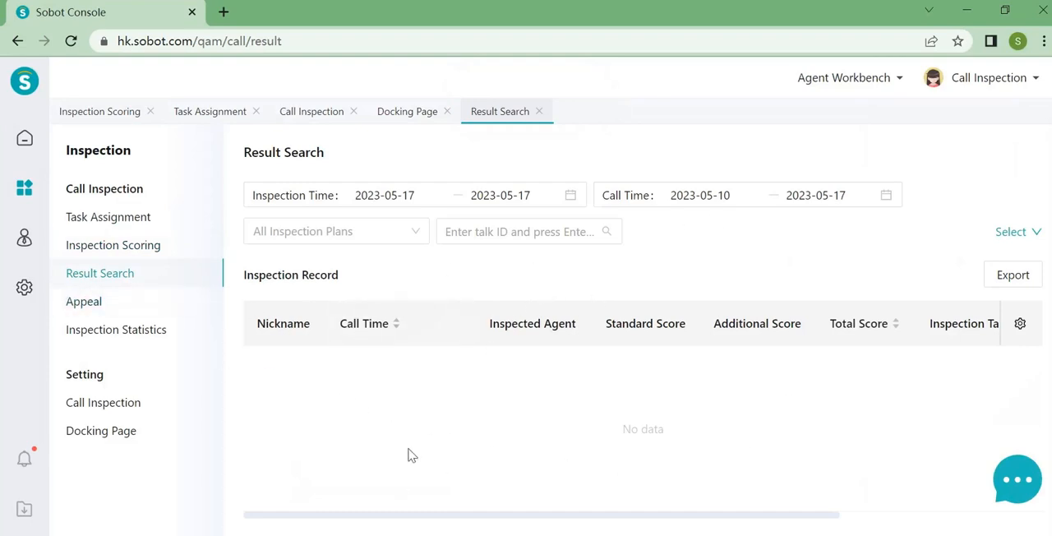
{"action": "left_click", "coordinate": [86, 302]}
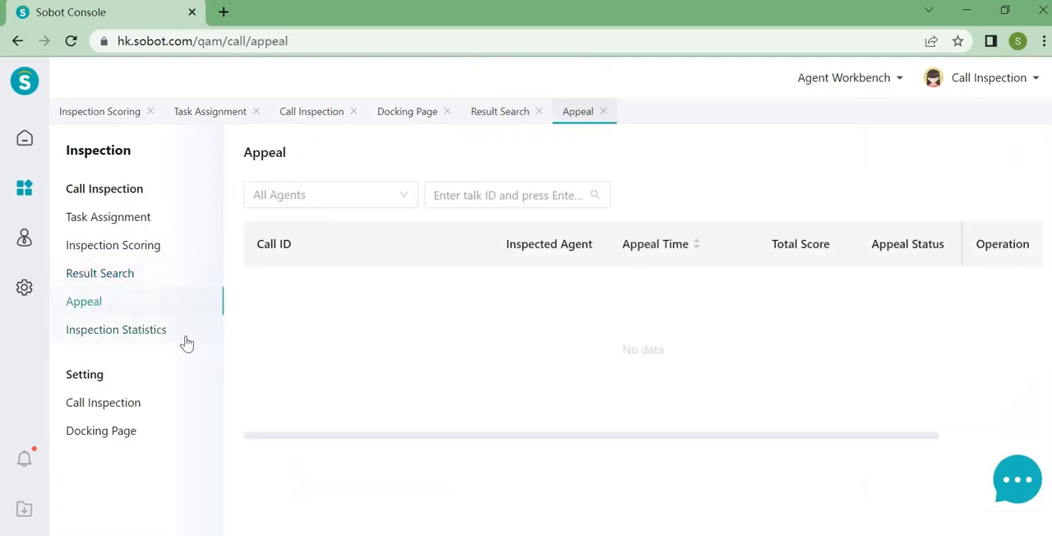
- Examine the overview data in Inspection Statistics with the additional source and assignment time filters expanded
{"action": "left_click", "coordinate": [157, 344]}
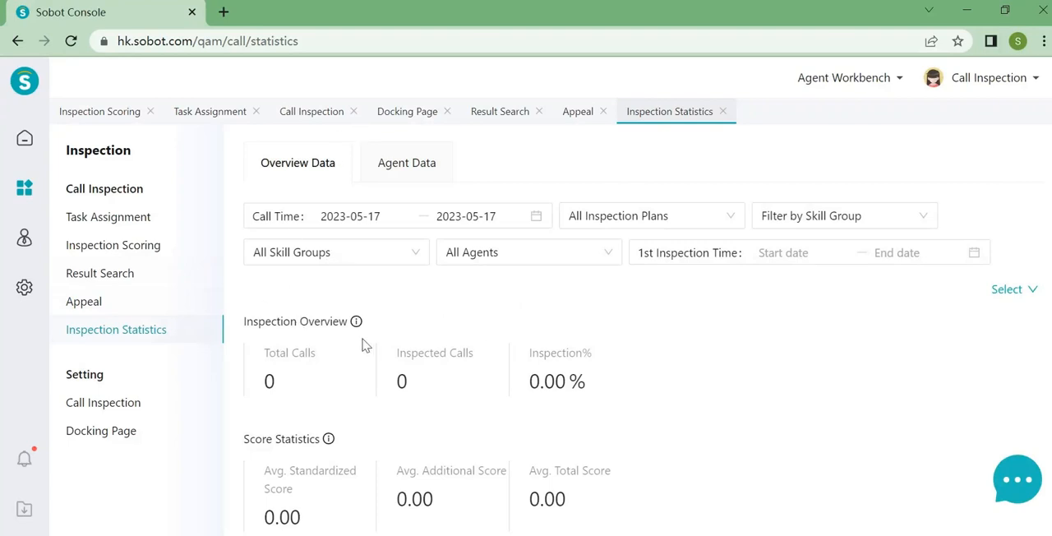
{"action": "left_click", "coordinate": [1018, 292]}
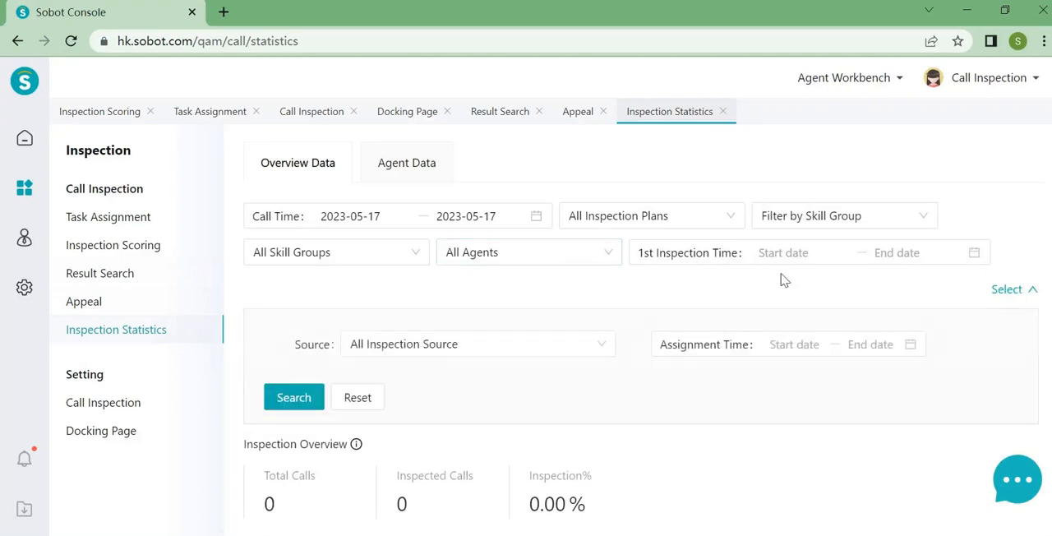
{"action": "scroll", "coordinate": [519, 405], "scroll_direction": "down", "scroll_amount": 2}
{"action": "scroll", "coordinate": [370, 453], "scroll_direction": "down", "scroll_amount": 2}
{"action": "scroll", "coordinate": [371, 454], "scroll_direction": "up", "scroll_amount": 4}
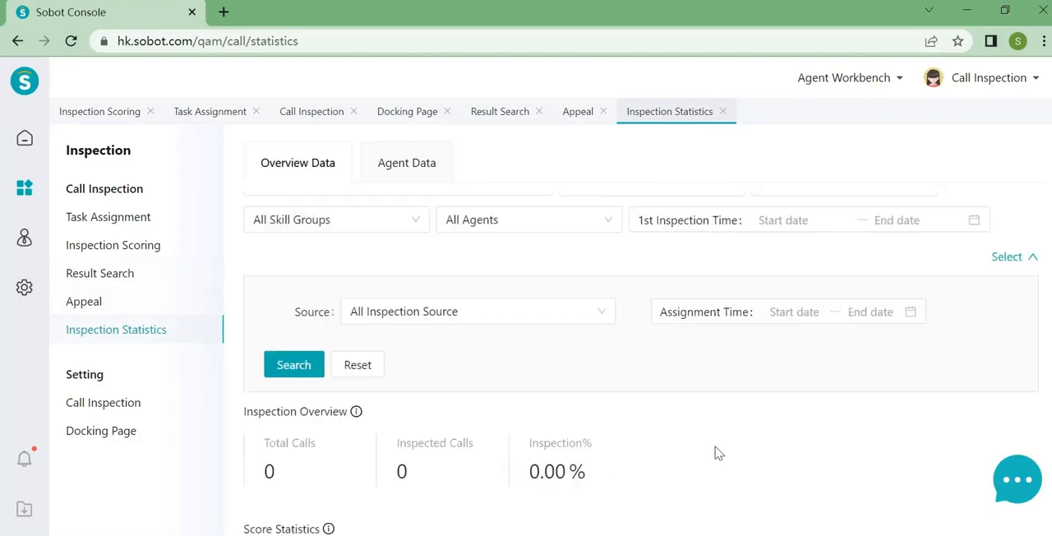
- Examine the agent data in Inspection Statistics with its additional source, assignment time and average score filters expanded
{"action": "left_click", "coordinate": [393, 166]}
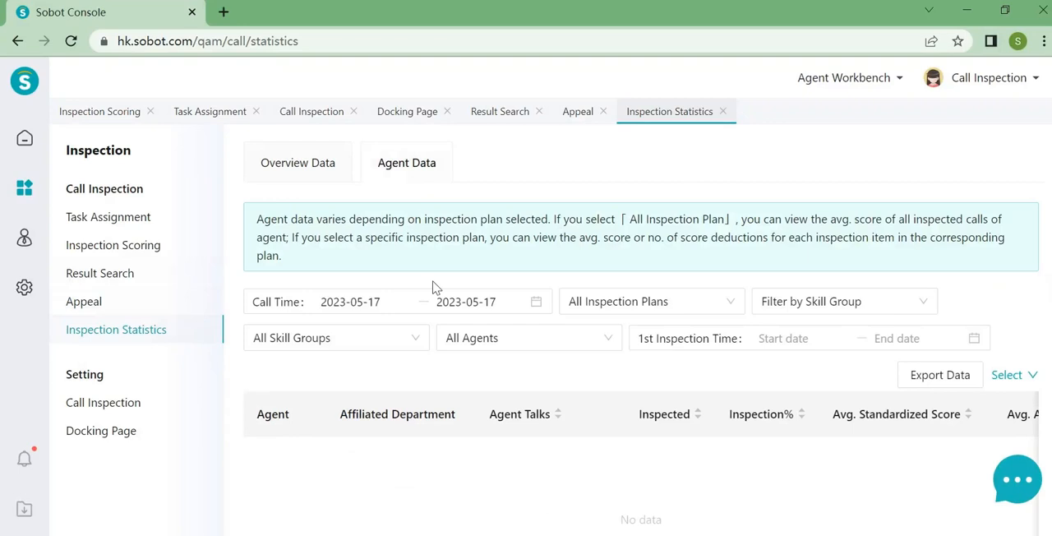
{"action": "left_click", "coordinate": [1019, 376]}
{"action": "scroll", "coordinate": [721, 445], "scroll_direction": "down", "scroll_amount": 2}
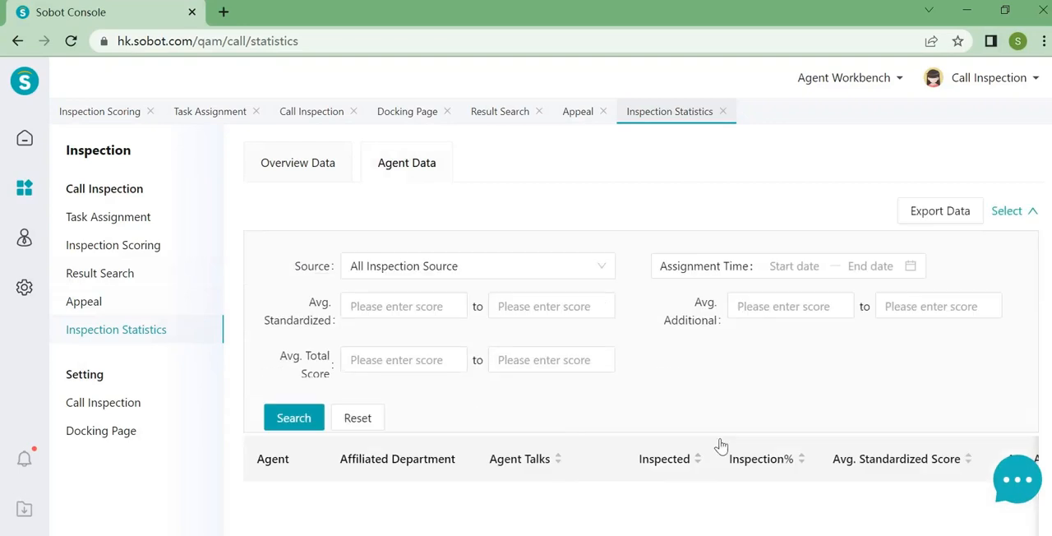
{"action": "scroll", "coordinate": [853, 395], "scroll_direction": "up", "scroll_amount": 2}
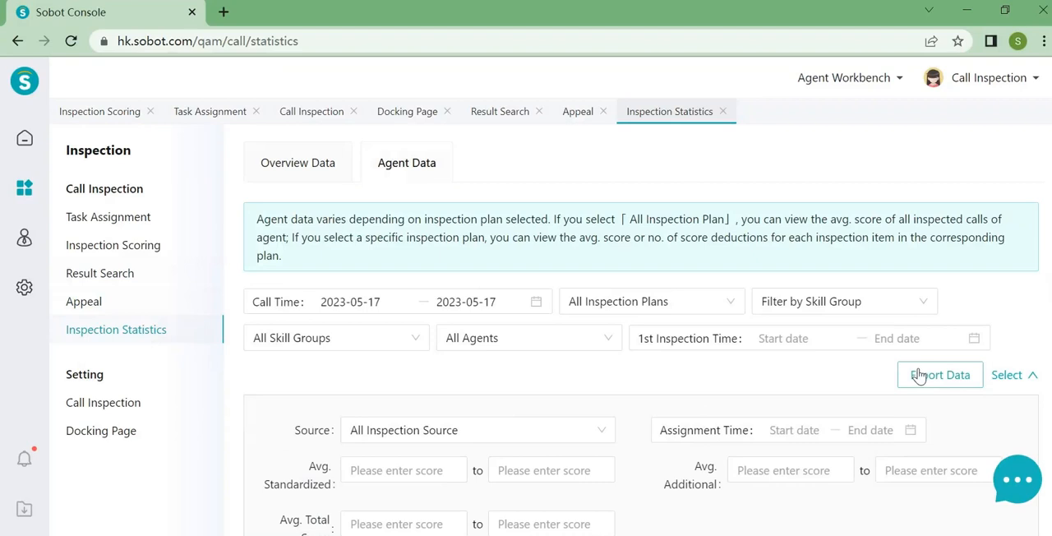